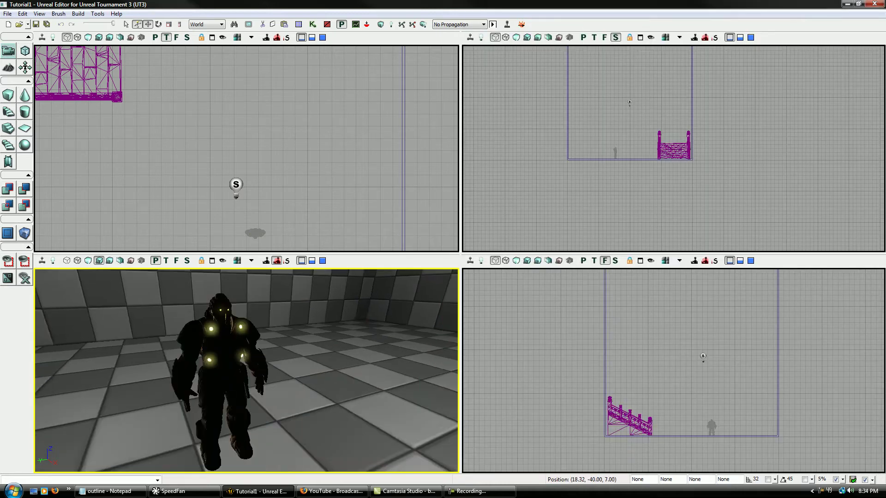
{"action": "left_click_drag", "start_coordinate": [295, 360], "coordinate": [240, 369]}
{"action": "left_click", "coordinate": [295, 360]}
{"action": "left_click", "coordinate": [380, 397]}
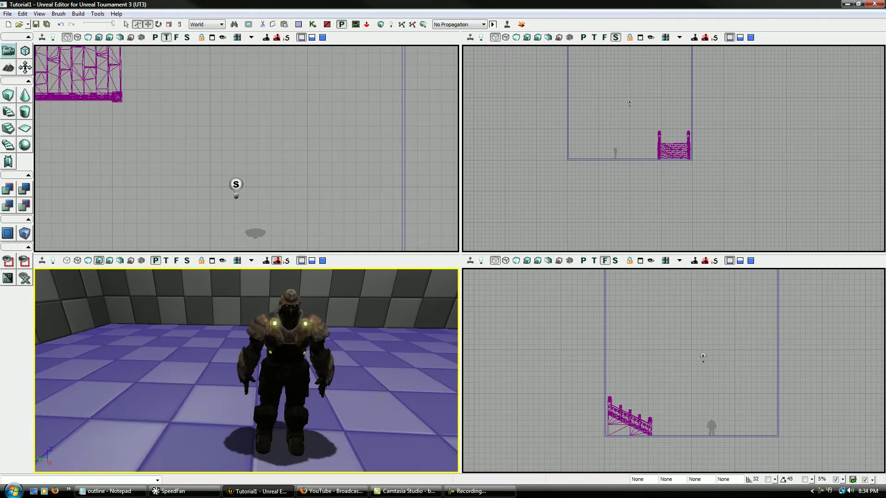
{"action": "left_click", "coordinate": [380, 397]}
{"action": "right_click_drag", "start_coordinate": [380, 397], "coordinate": [341, 392]}
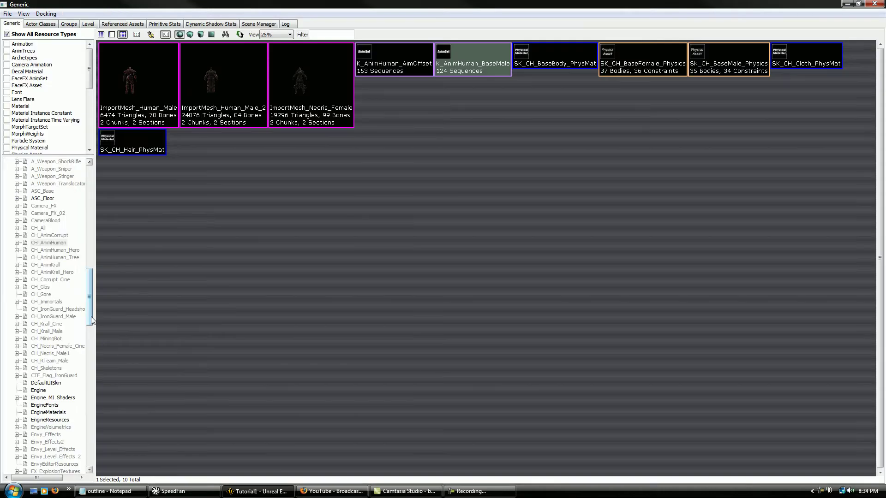
Step: Find the WP_BioRifle package in the Generic browser and select the SK_WP_BioRifle_1P skeletal mesh
{"action": "left_click_drag", "start_coordinate": [89, 319], "coordinate": [91, 466]}
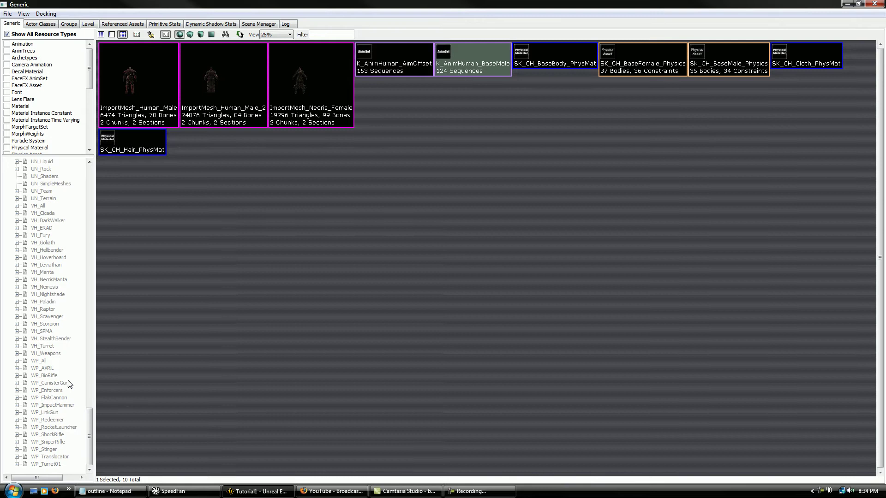
{"action": "left_click", "coordinate": [46, 376]}
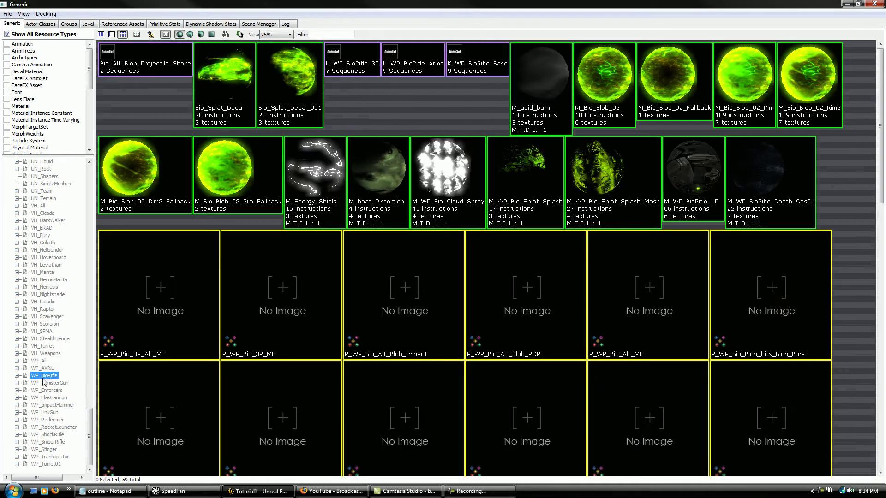
{"action": "scroll", "coordinate": [386, 99], "scroll_direction": "down", "scroll_amount": 10}
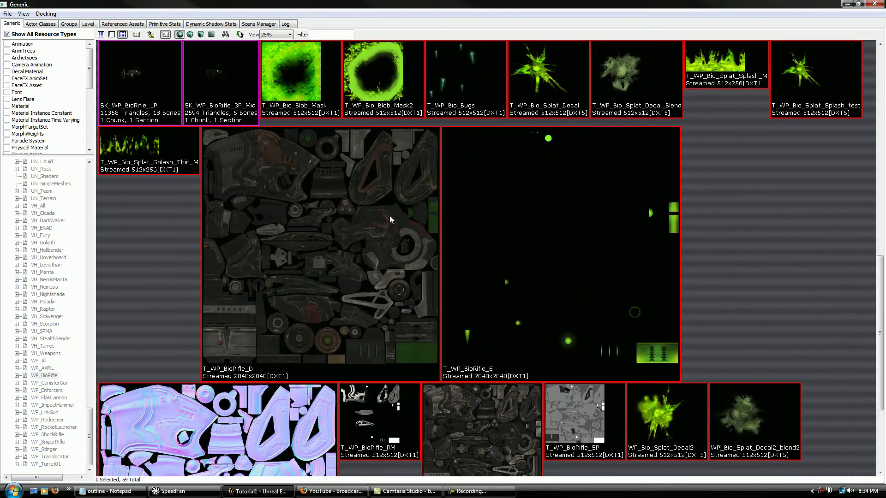
{"action": "scroll", "coordinate": [390, 215], "scroll_direction": "up", "scroll_amount": 3}
{"action": "left_click", "coordinate": [153, 239]}
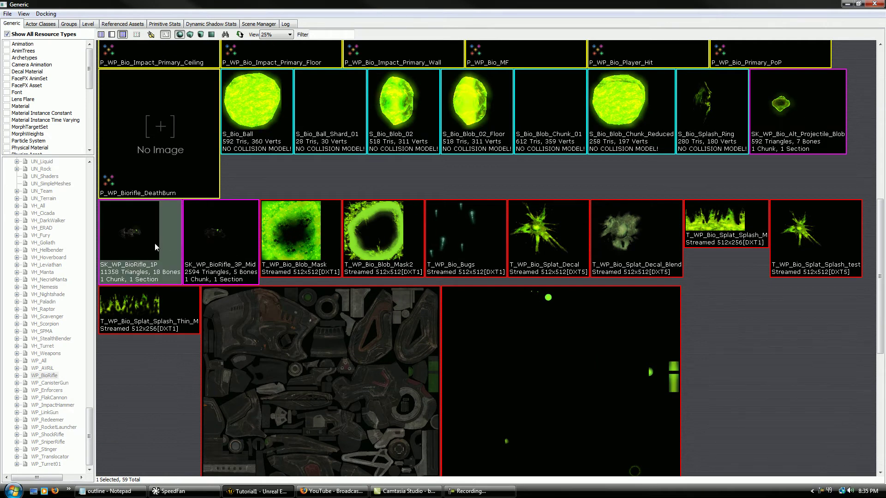
Step: Add SK_WP_BioRifle_1P as a SkeletalMesh actor on the floor beside the character
{"action": "left_click", "coordinate": [874, 4]}
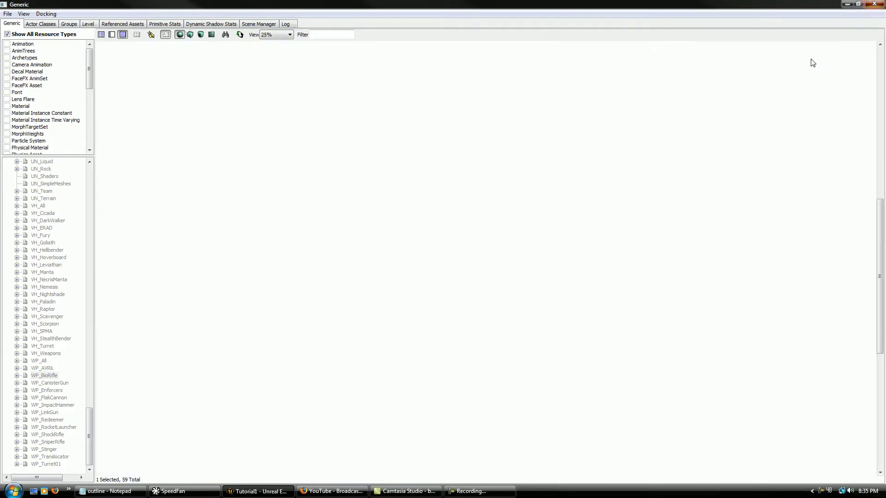
{"action": "left_click", "coordinate": [213, 429]}
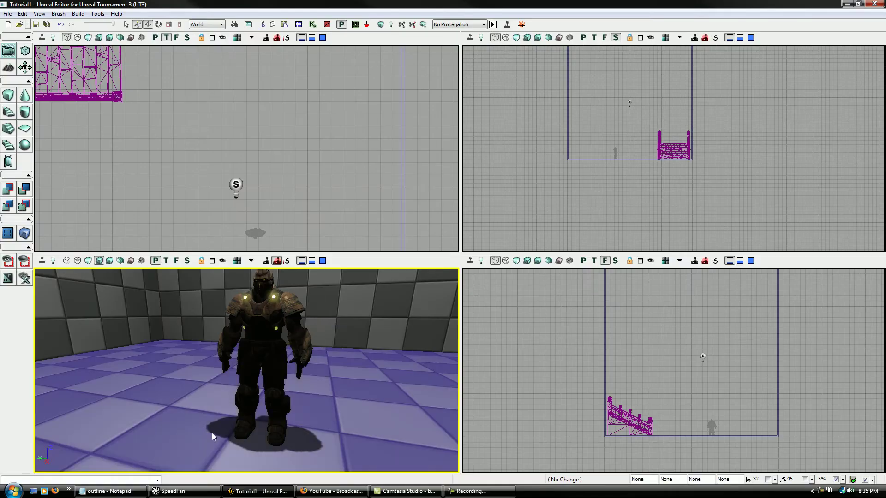
{"action": "right_click", "coordinate": [212, 433]}
{"action": "mouse_move", "coordinate": [277, 401]}
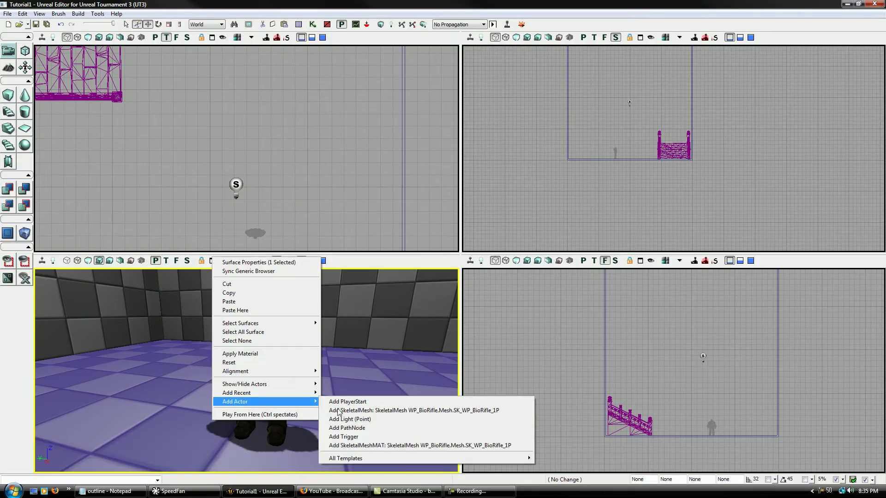
{"action": "left_click", "coordinate": [386, 409]}
Step: Raise the first-person rifle off the floor and move it closer to the character's right side
{"action": "right_click_drag", "start_coordinate": [298, 194], "coordinate": [305, 136]}
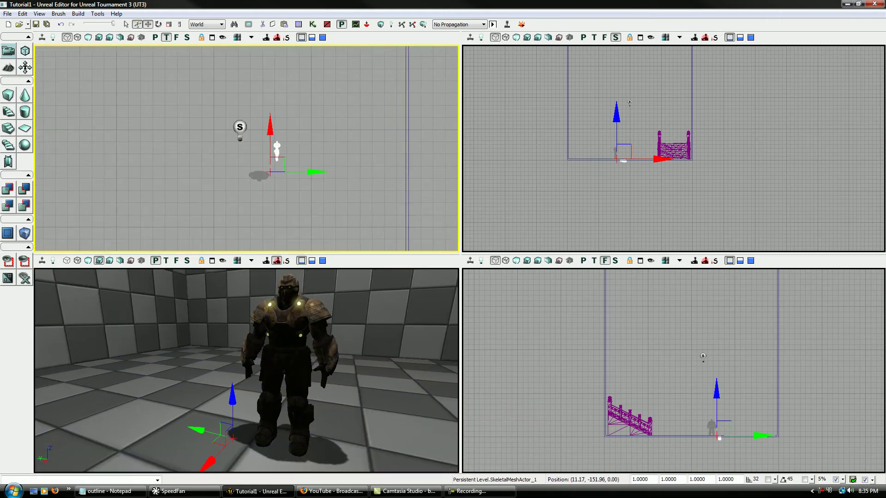
{"action": "scroll", "coordinate": [298, 194], "scroll_direction": "up", "scroll_amount": 7}
{"action": "mouse_move", "coordinate": [249, 385]}
{"action": "right_mouse_down"}
{"action": "mouse_move", "coordinate": [249, 428]}
{"action": "mouse_move", "coordinate": [241, 388]}
{"action": "right_mouse_up"}
{"action": "left_click_drag", "start_coordinate": [226, 369], "coordinate": [226, 300]}
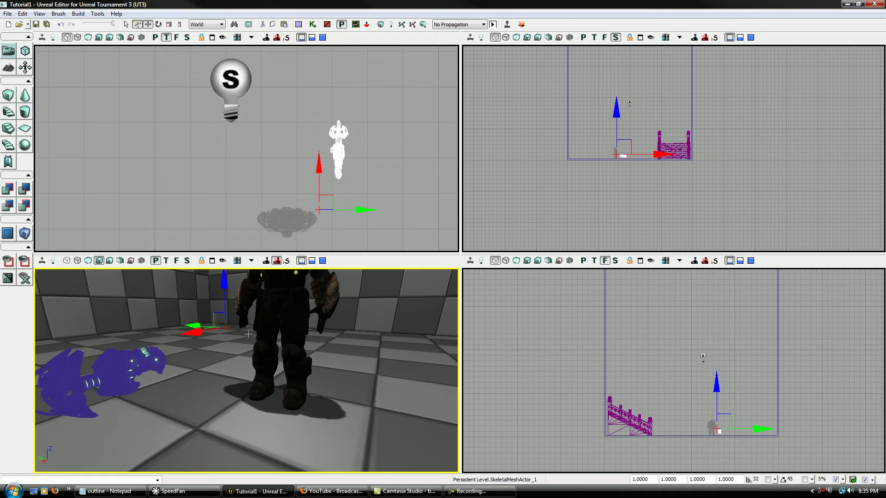
{"action": "right_click_drag", "start_coordinate": [370, 170], "coordinate": [384, 145]}
{"action": "left_click_drag", "start_coordinate": [346, 176], "coordinate": [315, 217]}
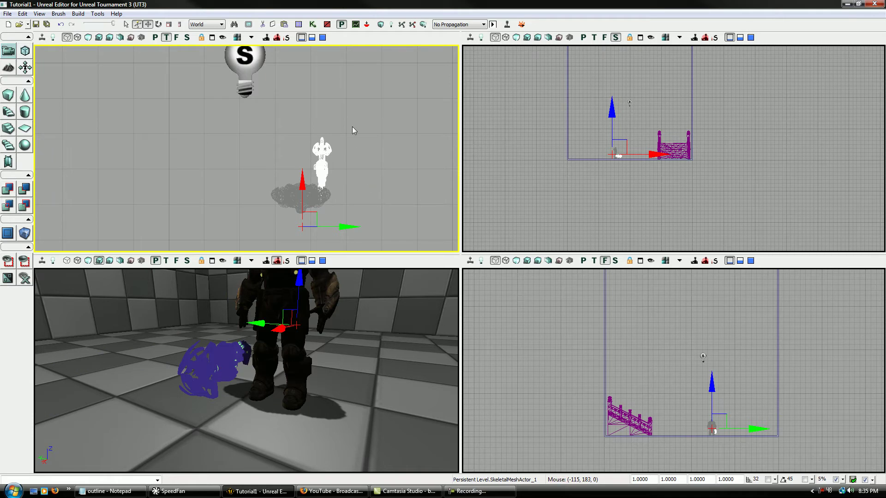
Step: Delete the first-person rifle and add SK_WP_BioRifle_3P_Mid as a SkeletalMesh actor on the floor beside the character
{"action": "key", "text": "Delete"}
{"action": "right_click_drag", "start_coordinate": [353, 131], "coordinate": [341, 113]}
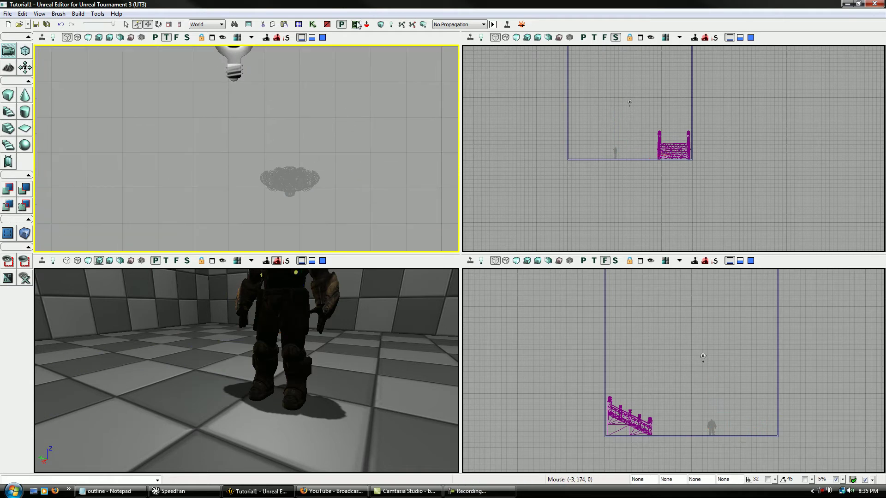
{"action": "left_click", "coordinate": [299, 25]}
{"action": "left_click", "coordinate": [236, 492]}
{"action": "right_click", "coordinate": [216, 398]}
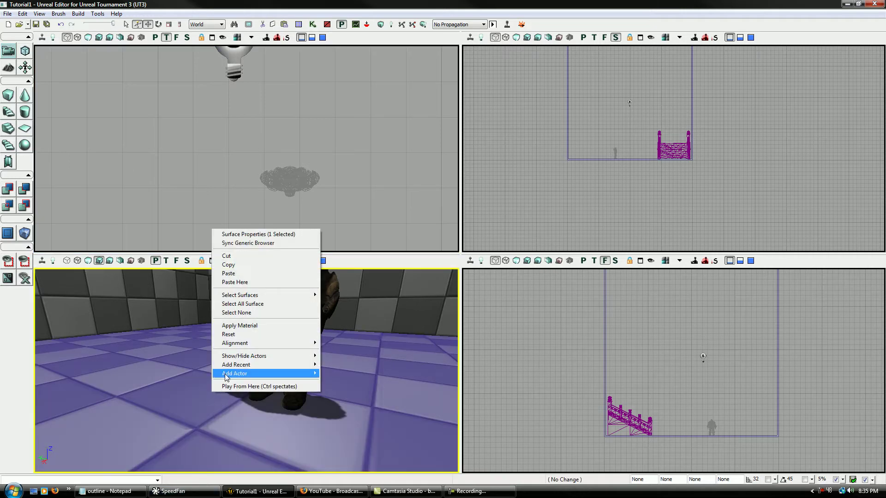
{"action": "mouse_move", "coordinate": [226, 375]}
{"action": "left_click", "coordinate": [337, 387]}
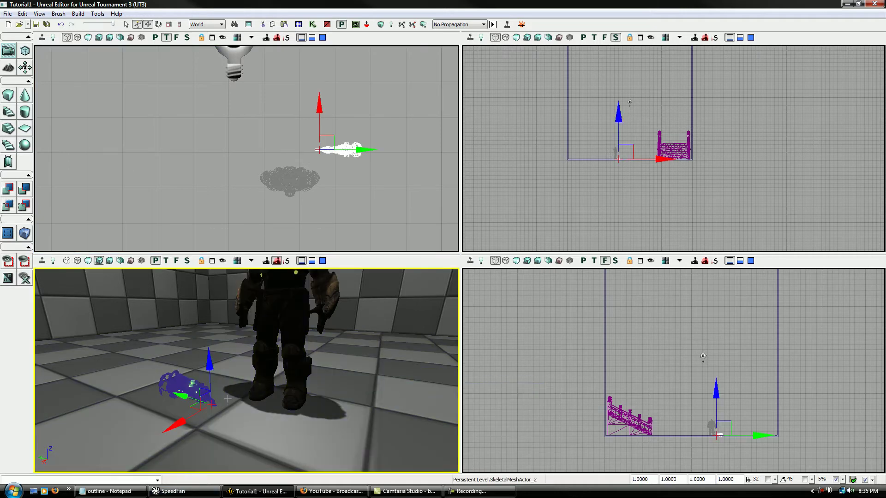
Step: Rotate the rifle about 90 degrees around its vertical axis so it faces forward, and move it beside the character's right hand
{"action": "left_click_drag", "start_coordinate": [347, 156], "coordinate": [341, 139]}
{"action": "key", "text": "space"}
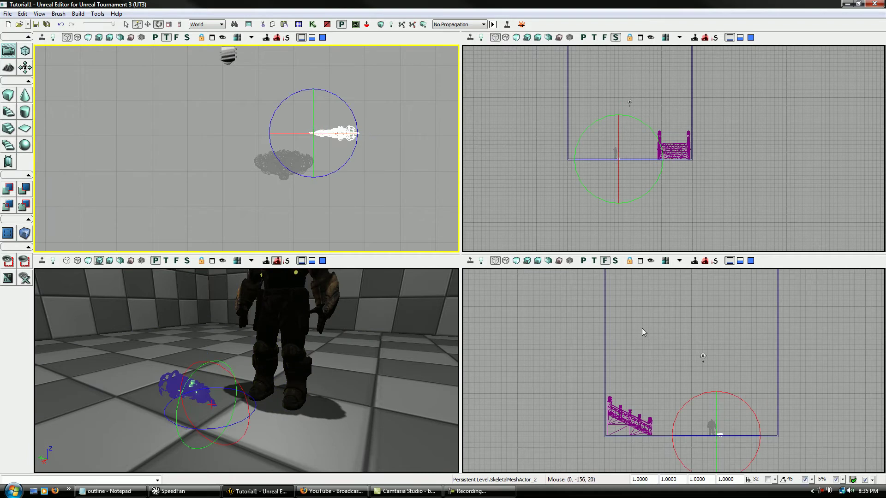
{"action": "left_click_drag", "start_coordinate": [456, 196], "coordinate": [448, 189]}
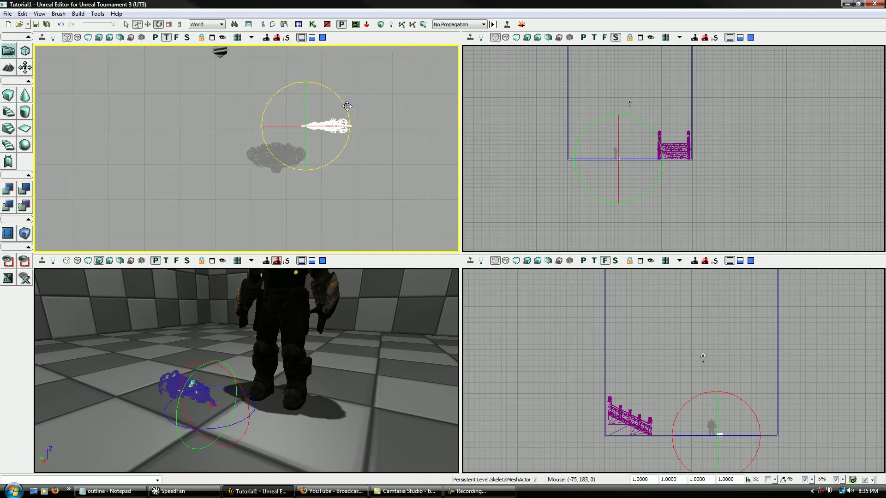
{"action": "left_click_drag", "start_coordinate": [344, 148], "coordinate": [317, 143]}
{"action": "key", "text": "space"}
Step: Pitch the rifle so its barrel points to the floor and raise it to the height of the character's hand
{"action": "scroll", "coordinate": [624, 195], "scroll_direction": "up", "scroll_amount": 5}
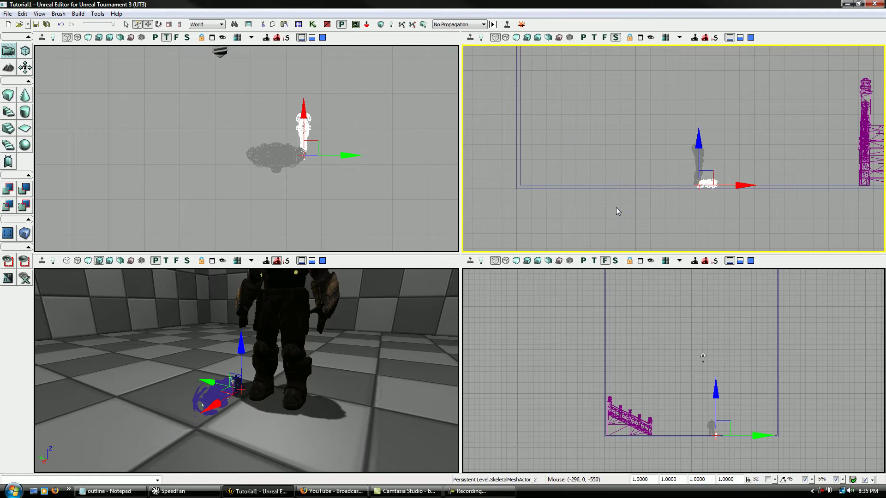
{"action": "left_click_drag", "start_coordinate": [698, 215], "coordinate": [737, 195]}
{"action": "key", "text": "space"}
{"action": "key", "text": "space"}
{"action": "key", "text": "space"}
{"action": "left_click_drag", "start_coordinate": [718, 162], "coordinate": [726, 149]}
Step: Fine-tune the rifle's horizontal position so its grip lines up with the character's right hand
{"action": "left_click_drag", "start_coordinate": [258, 369], "coordinate": [286, 370]}
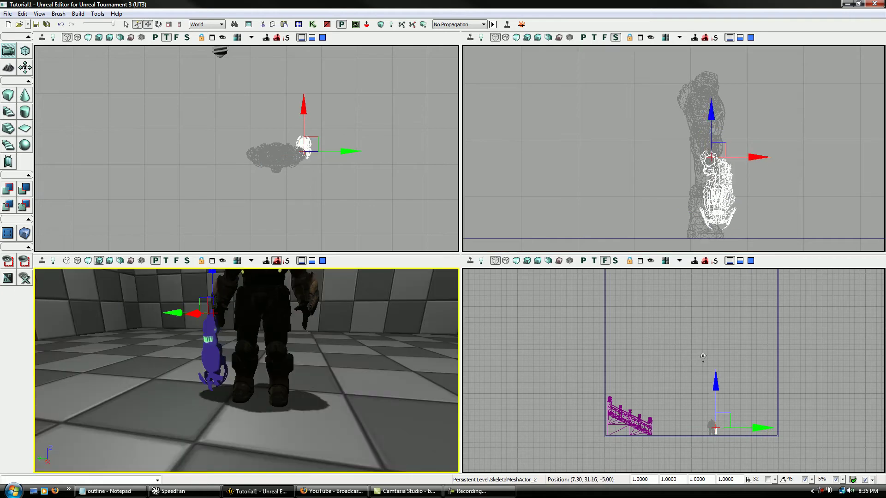
{"action": "left_click_drag", "start_coordinate": [340, 330], "coordinate": [347, 291]}
{"action": "left_click_drag", "start_coordinate": [212, 336], "coordinate": [238, 342]}
{"action": "left_click_drag", "start_coordinate": [289, 210], "coordinate": [290, 196]}
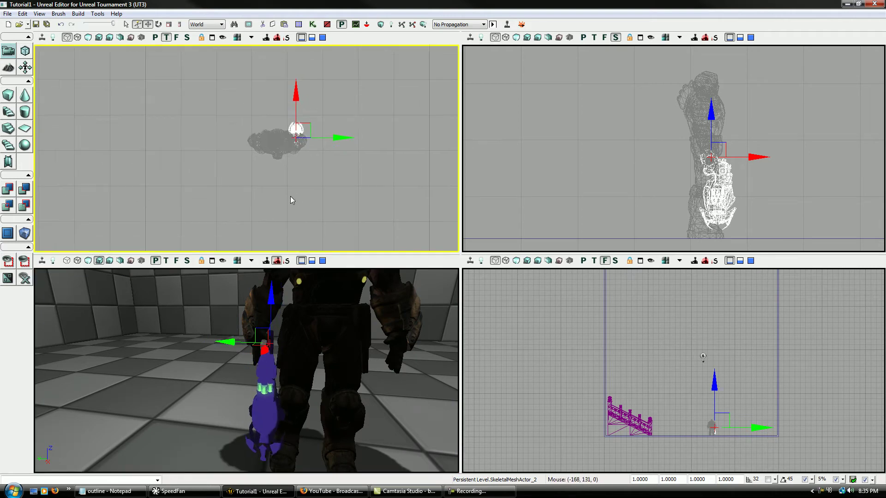
{"action": "scroll", "coordinate": [290, 196], "scroll_direction": "up", "scroll_amount": 10}
{"action": "left_click_drag", "start_coordinate": [282, 362], "coordinate": [376, 190]}
{"action": "left_click_drag", "start_coordinate": [410, 101], "coordinate": [416, 102]}
{"action": "left_click_drag", "start_coordinate": [324, 344], "coordinate": [341, 381]}
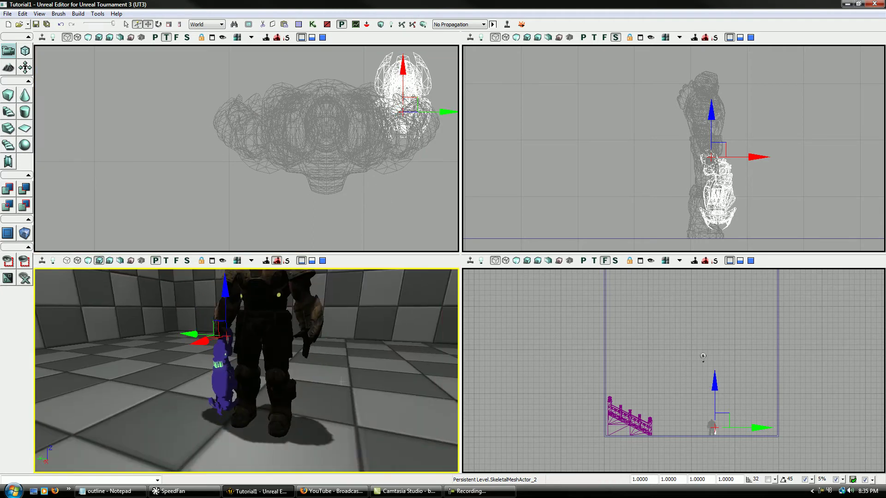
Step: Lock the rifle's properties window and set its attachment Base to the character's SkeletalMeshActor_0
{"action": "key", "text": "F4"}
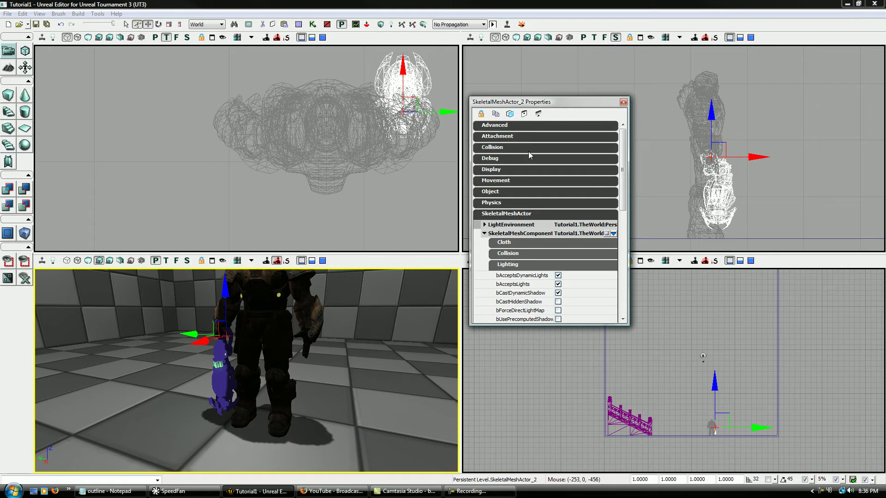
{"action": "left_click", "coordinate": [507, 137]}
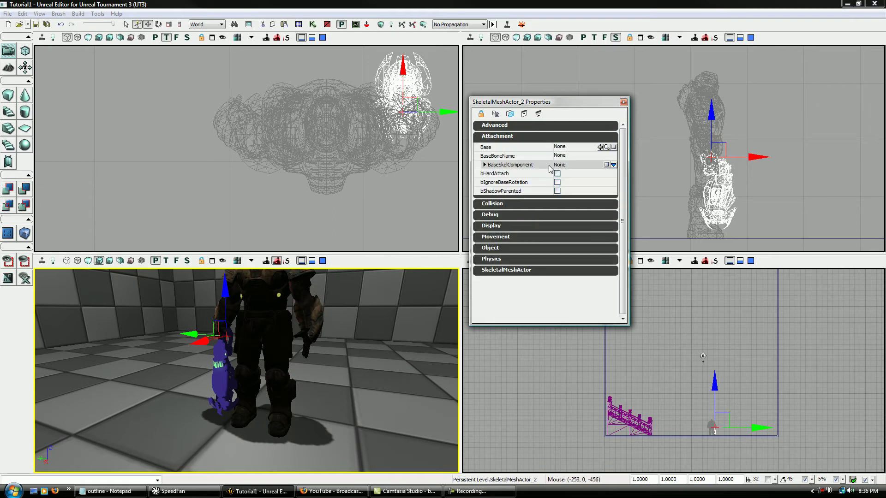
{"action": "left_click", "coordinate": [480, 115]}
{"action": "left_click", "coordinate": [298, 299]}
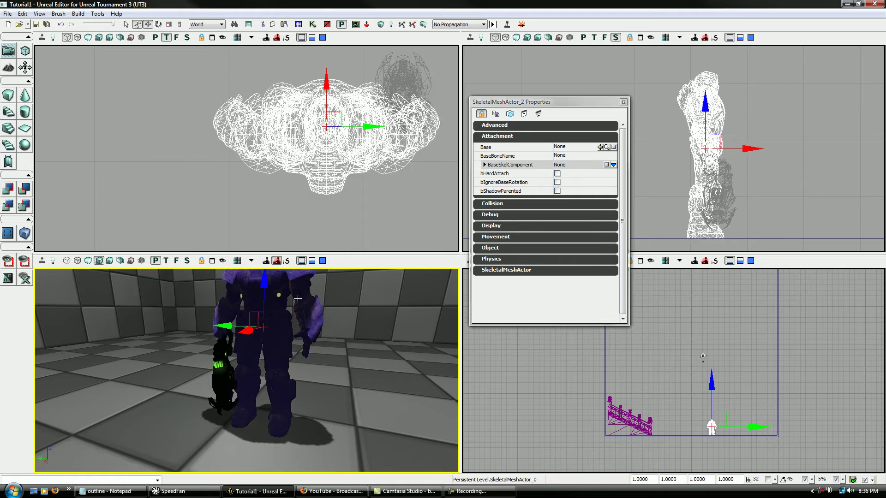
{"action": "left_click", "coordinate": [230, 375]}
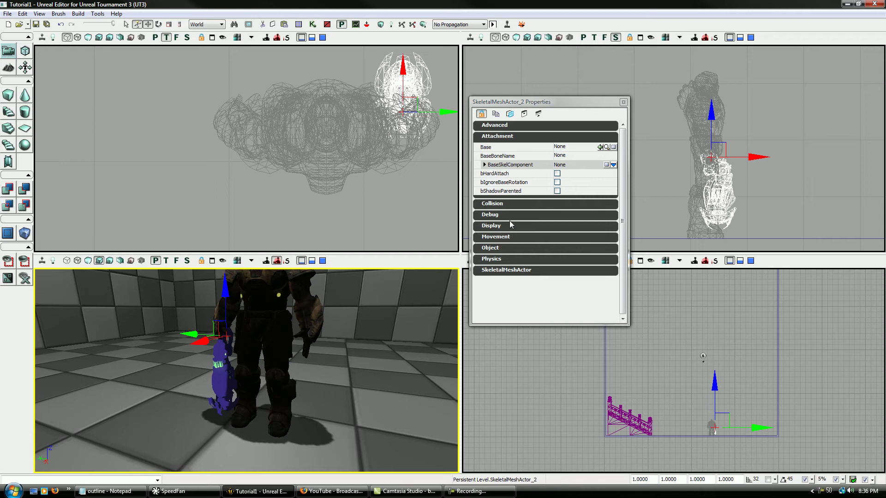
{"action": "left_click", "coordinate": [271, 304]}
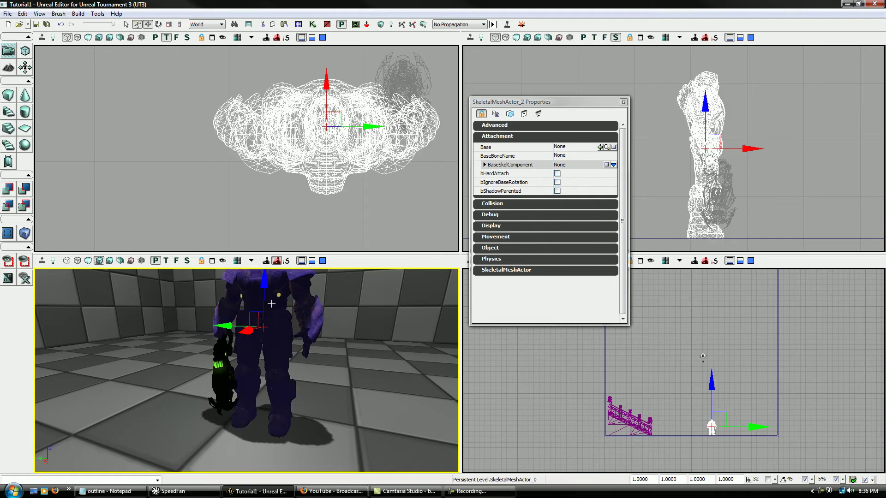
{"action": "left_click", "coordinate": [600, 147]}
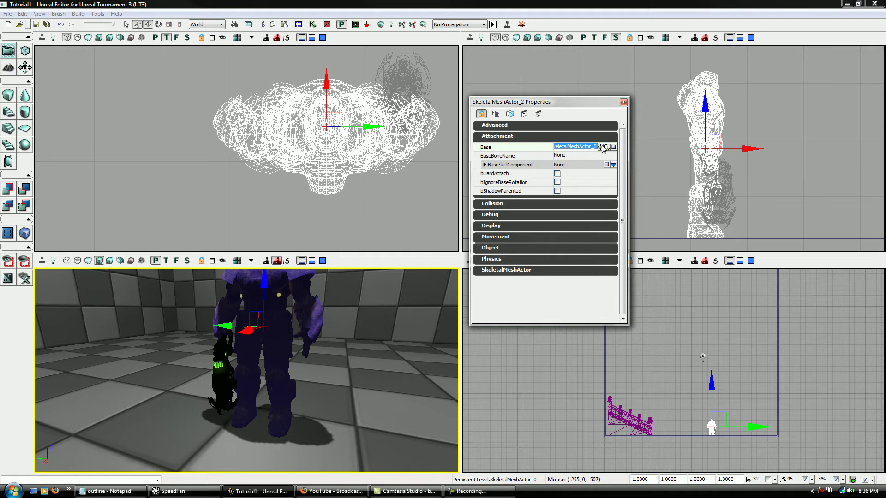
Step: Locate the character's SK_CH_IronGuard_MaleA mesh in the Generic browser and open it in the AnimSet Editor
{"action": "left_click", "coordinate": [592, 157]}
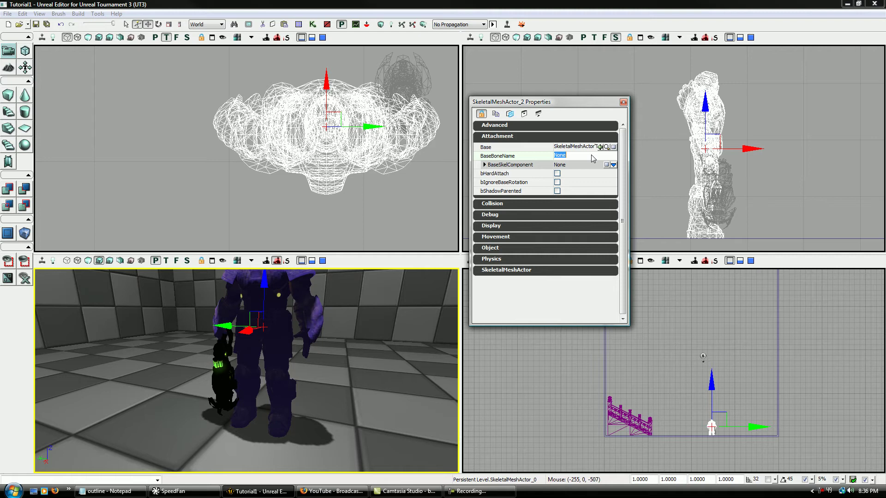
{"action": "right_click", "coordinate": [299, 290]}
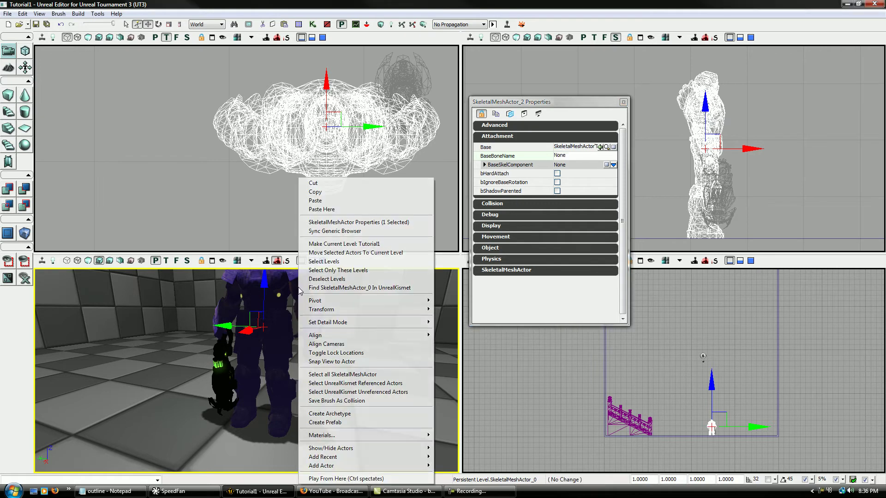
{"action": "left_click", "coordinate": [323, 231]}
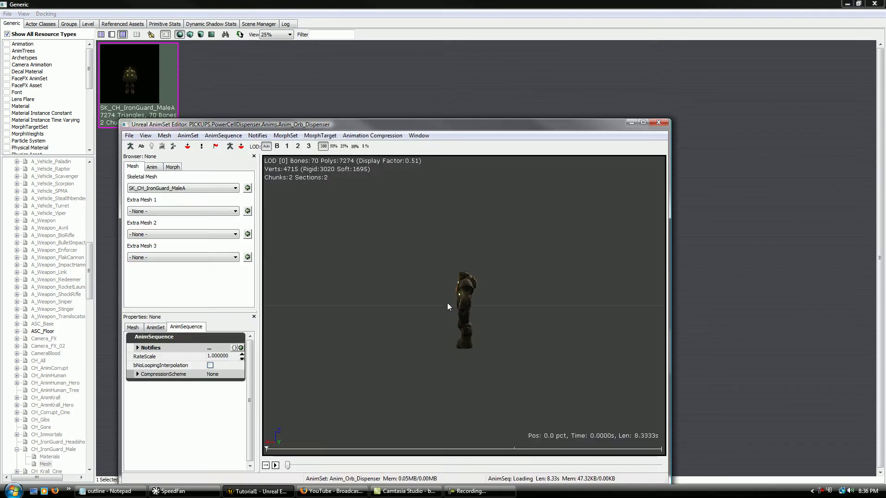
Step: Display the bone names on the character mesh and bring its right arm into view
{"action": "mouse_move", "coordinate": [439, 311]}
{"action": "left_mouse_down"}
{"action": "mouse_move", "coordinate": [471, 258]}
{"action": "mouse_move", "coordinate": [450, 300]}
{"action": "left_mouse_up"}
{"action": "middle_click_drag", "start_coordinate": [439, 311], "coordinate": [431, 305]}
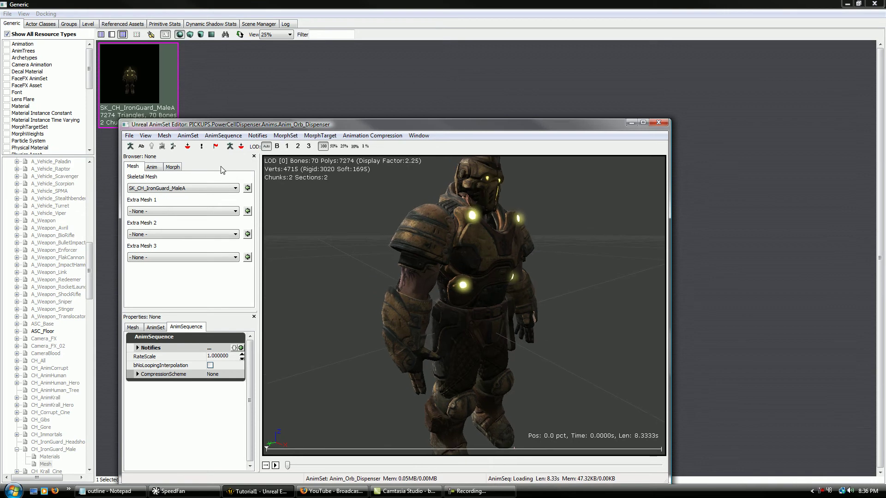
{"action": "left_click", "coordinate": [141, 146]}
{"action": "left_click_drag", "start_coordinate": [521, 391], "coordinate": [480, 391]}
{"action": "right_click_drag", "start_coordinate": [480, 391], "coordinate": [453, 395]}
{"action": "left_click_drag", "start_coordinate": [453, 395], "coordinate": [417, 367]}
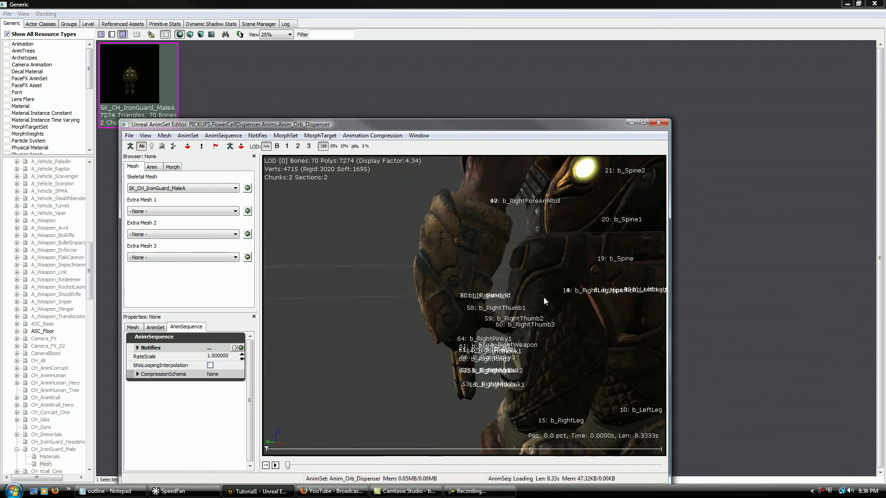
Step: Examine the bone labels around the character's right hand to find the bone suited to holding a weapon
{"action": "middle_click_drag", "start_coordinate": [515, 363], "coordinate": [539, 297]}
{"action": "left_click_drag", "start_coordinate": [539, 297], "coordinate": [525, 327]}
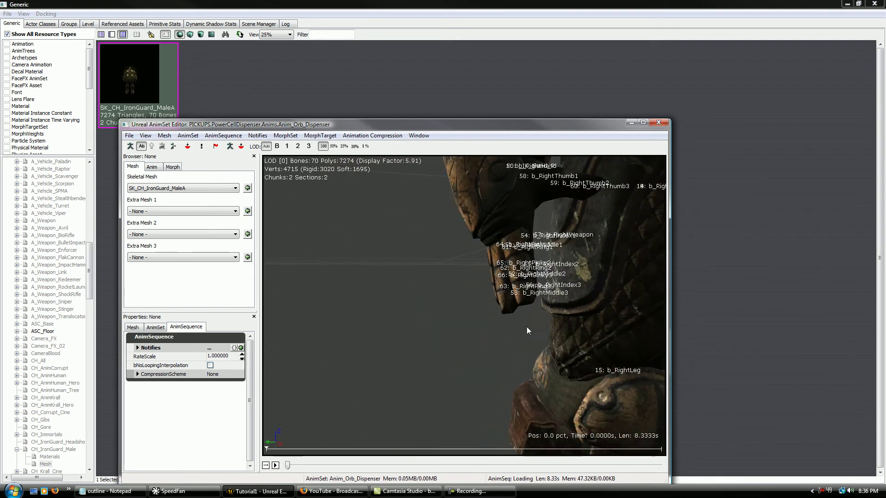
{"action": "middle_click_drag", "start_coordinate": [525, 327], "coordinate": [518, 350]}
{"action": "left_click_drag", "start_coordinate": [519, 351], "coordinate": [500, 352]}
{"action": "right_click_drag", "start_coordinate": [489, 354], "coordinate": [486, 351]}
{"action": "scroll", "coordinate": [487, 354], "scroll_direction": "up", "scroll_amount": 4}
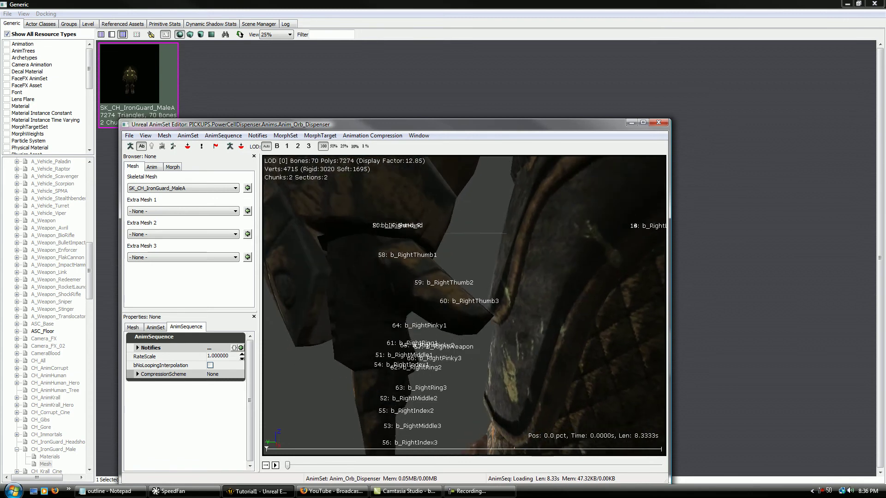
{"action": "left_click_drag", "start_coordinate": [487, 354], "coordinate": [440, 351]}
{"action": "scroll", "coordinate": [486, 358], "scroll_direction": "down", "scroll_amount": 15}
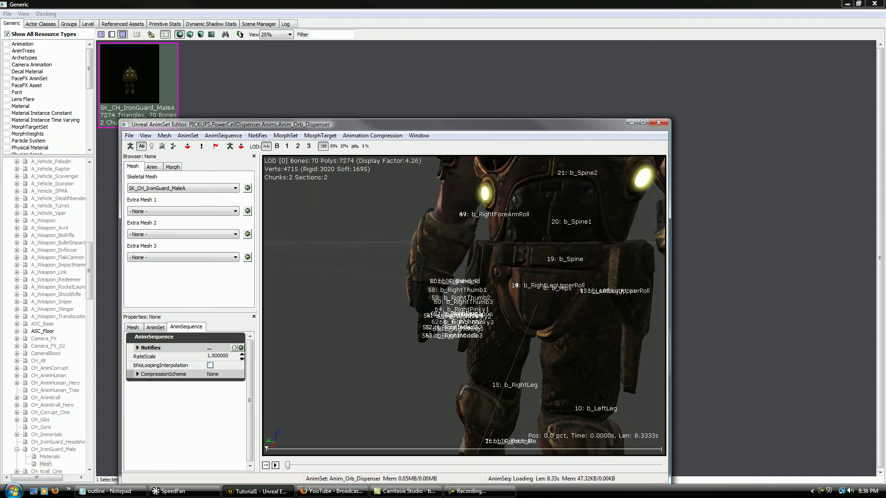
Step: Return to the rifle's locked attachment properties, set BaseBoneName to b_RightHand and enable bHardAttach
{"action": "left_click", "coordinate": [658, 122]}
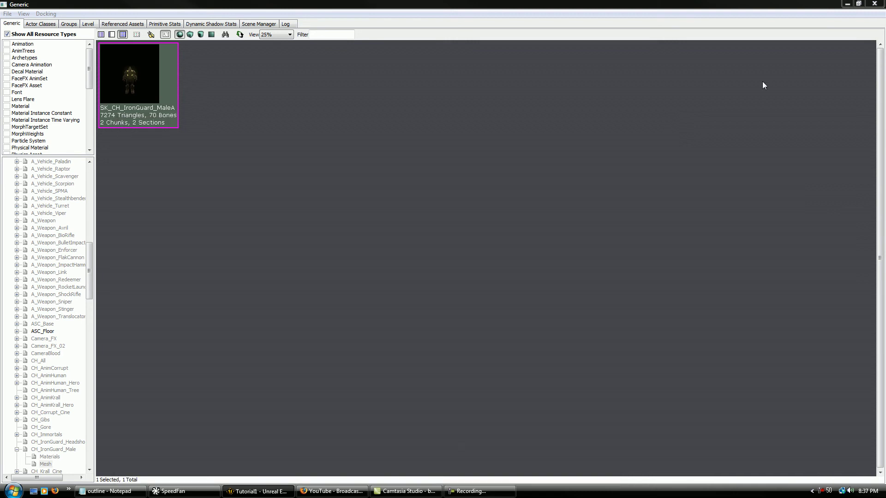
{"action": "left_click", "coordinate": [874, 4]}
{"action": "left_click", "coordinate": [575, 156]}
{"action": "type", "text": "b"}
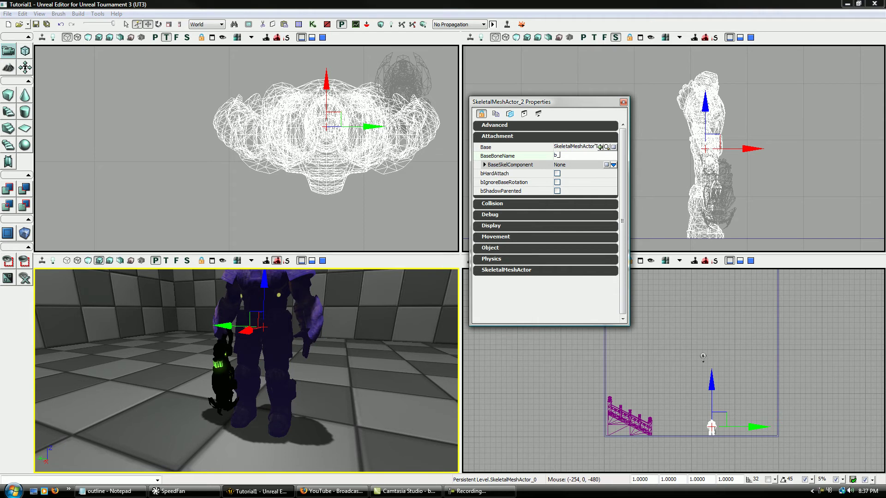
{"action": "type", "text": "_righthand"}
{"action": "key", "text": "Return"}
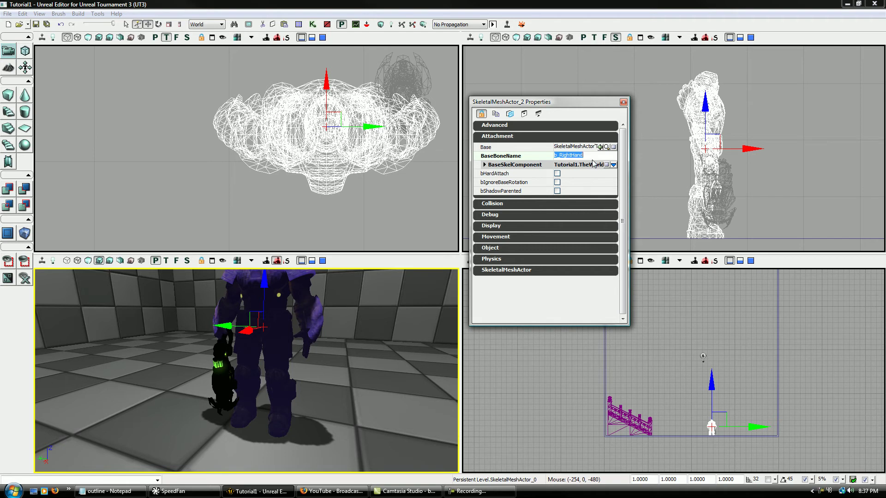
{"action": "left_click", "coordinate": [557, 174]}
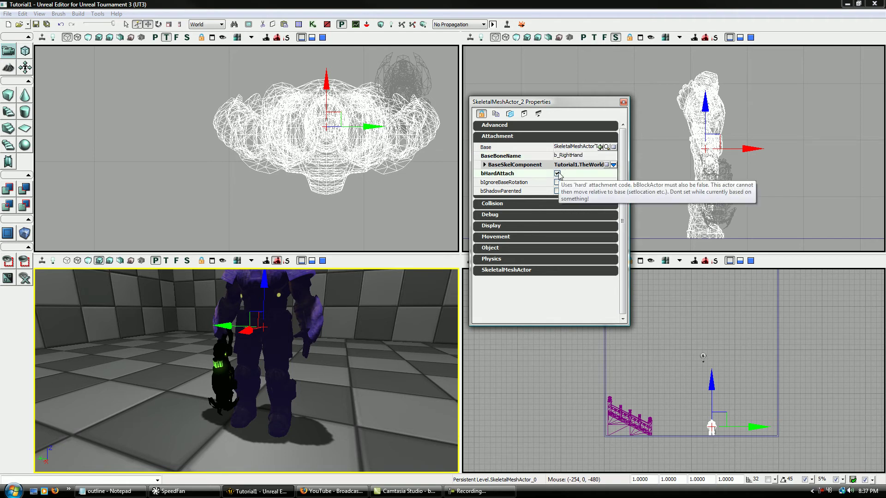
{"action": "left_click", "coordinate": [623, 102]}
Step: Open the Matinee sequence from Kismet and scrub to about 1.5 seconds to check how the rifle follows the character's hand
{"action": "left_click", "coordinate": [312, 24]}
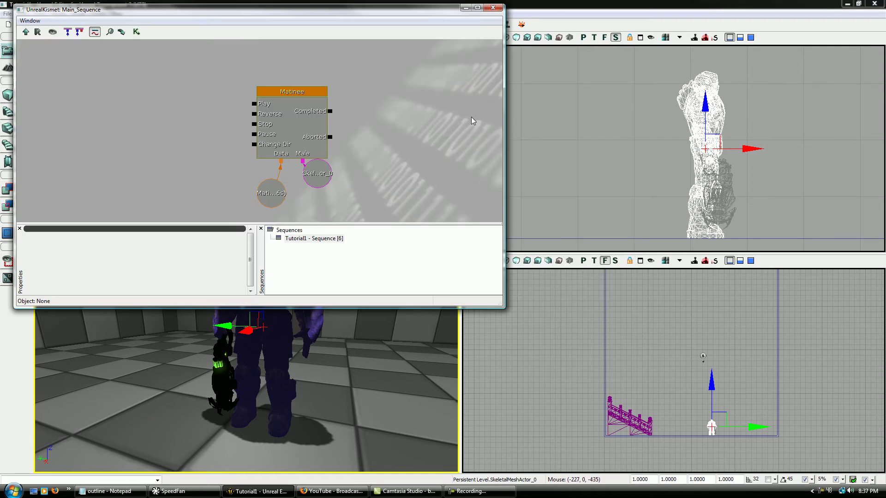
{"action": "double_click", "coordinate": [325, 115]}
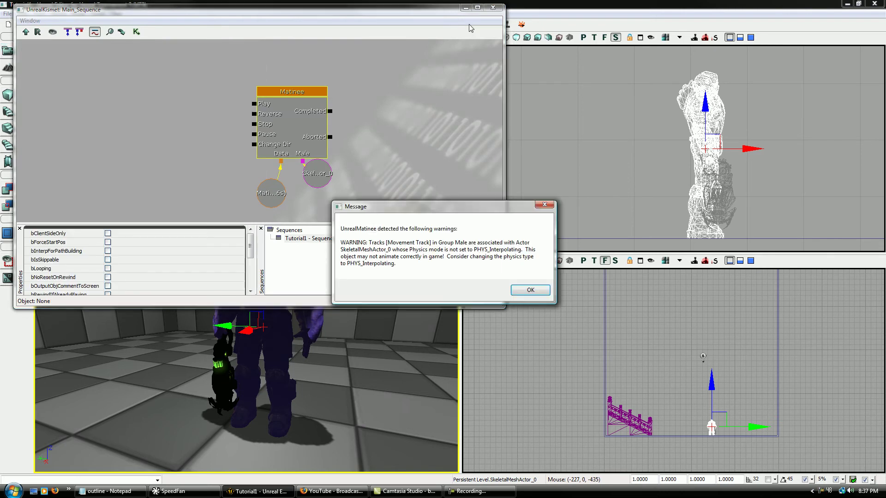
{"action": "left_click", "coordinate": [529, 291]}
{"action": "left_click", "coordinate": [394, 43]}
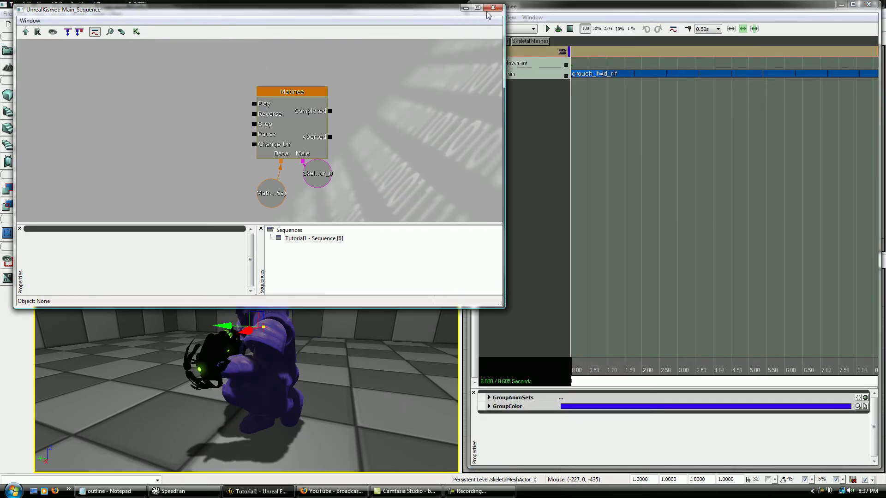
{"action": "left_click", "coordinate": [492, 8]}
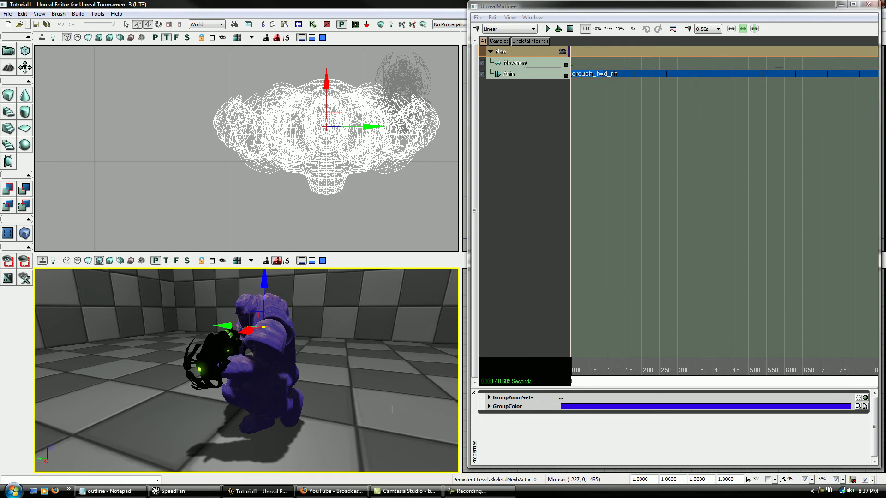
{"action": "left_click_drag", "start_coordinate": [200, 369], "coordinate": [511, 368]}
{"action": "mouse_move", "coordinate": [577, 373]}
{"action": "left_mouse_down"}
{"action": "mouse_move", "coordinate": [671, 370]}
{"action": "mouse_move", "coordinate": [624, 371]}
{"action": "left_mouse_up"}
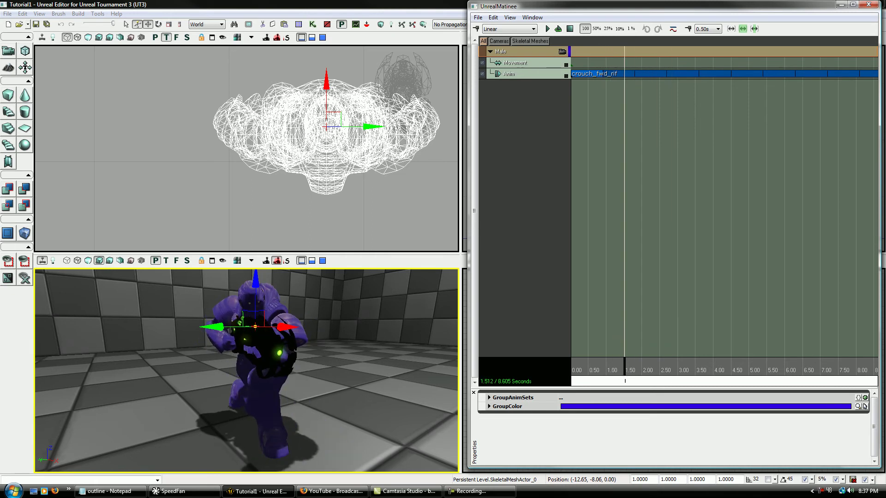
{"action": "left_click", "coordinate": [869, 5]}
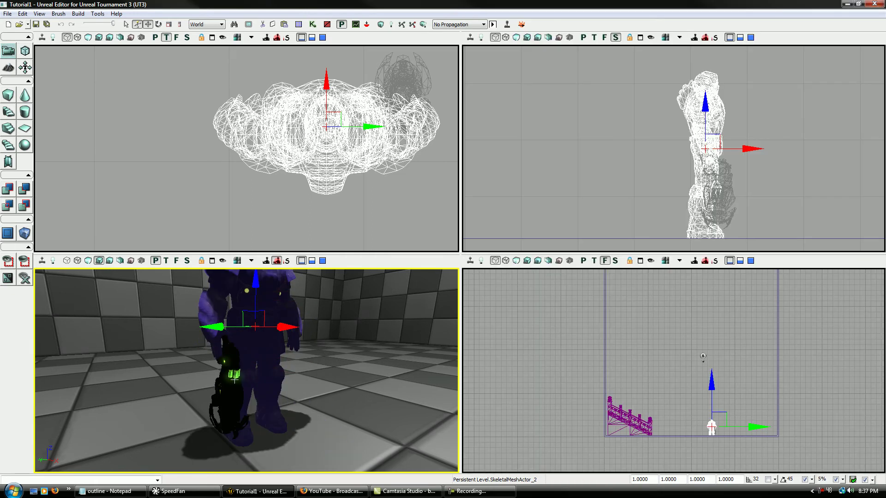
Step: Examine the rifle's LightEnvironment settings and its SkeletalMeshComponent lighting channels, and deselect the rifle
{"action": "left_click", "coordinate": [245, 421]}
{"action": "double_click", "coordinate": [249, 412]}
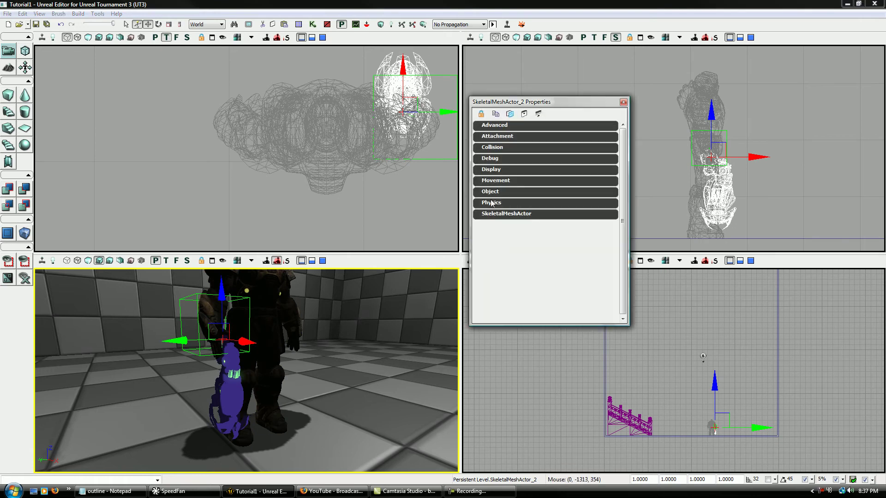
{"action": "left_click", "coordinate": [502, 214]}
{"action": "left_click", "coordinate": [517, 227]}
{"action": "left_click", "coordinate": [540, 245]}
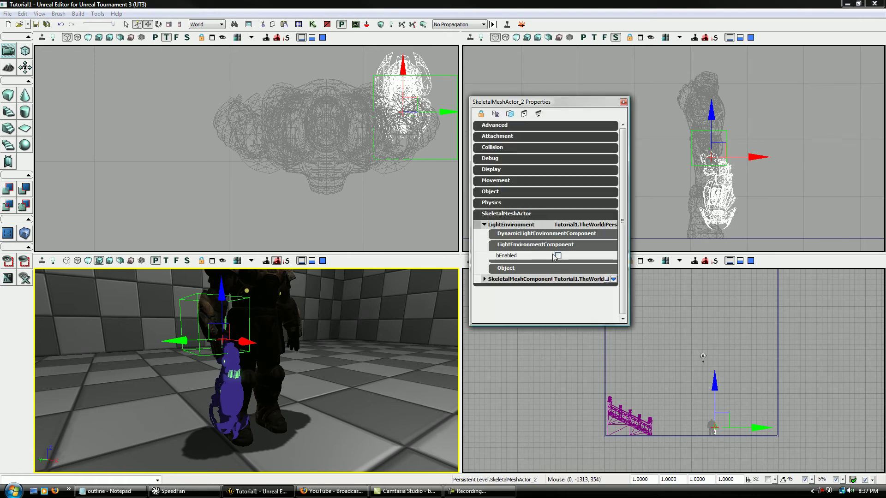
{"action": "left_click", "coordinate": [531, 225]}
{"action": "left_click", "coordinate": [528, 234]}
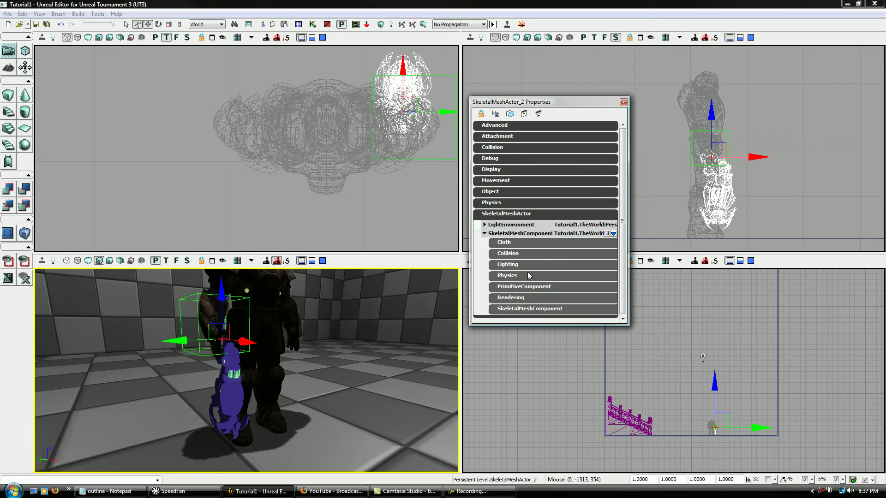
{"action": "left_click", "coordinate": [529, 265]}
{"action": "scroll", "coordinate": [538, 312], "scroll_direction": "down", "scroll_amount": 1}
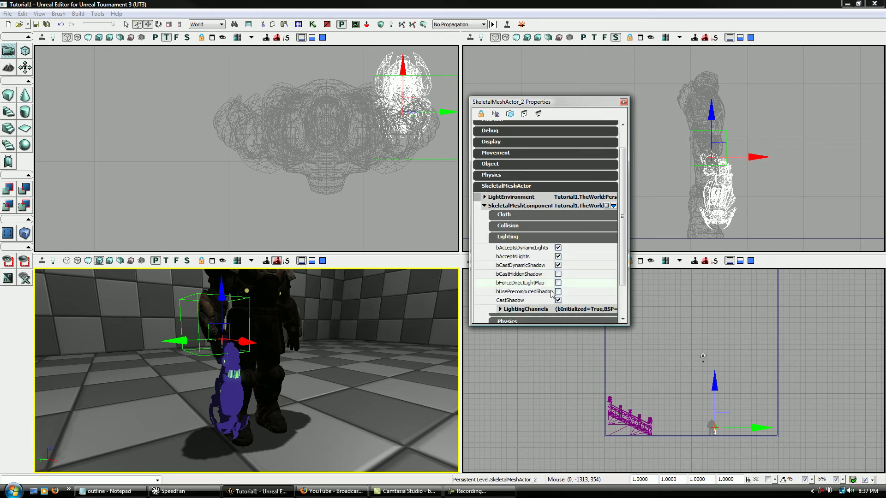
{"action": "left_click", "coordinate": [548, 310]}
{"action": "scroll", "coordinate": [553, 291], "scroll_direction": "down", "scroll_amount": 2}
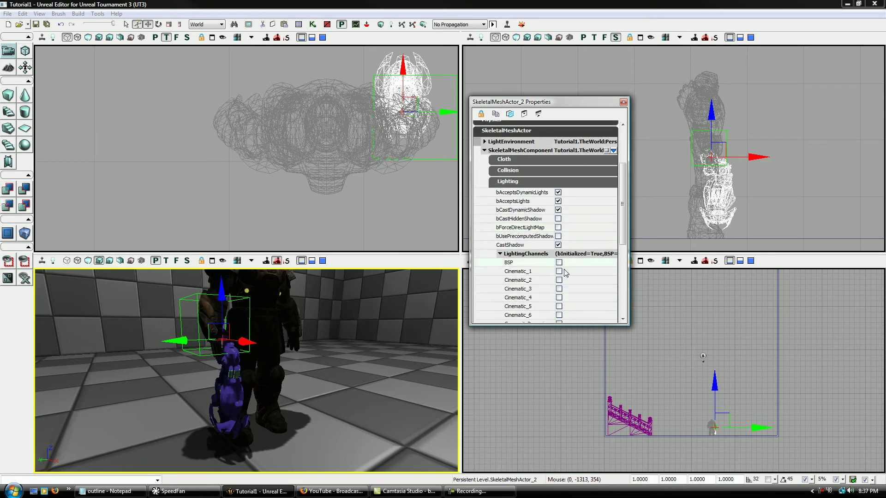
{"action": "scroll", "coordinate": [556, 277], "scroll_direction": "down", "scroll_amount": 2}
{"action": "left_click", "coordinate": [623, 103]}
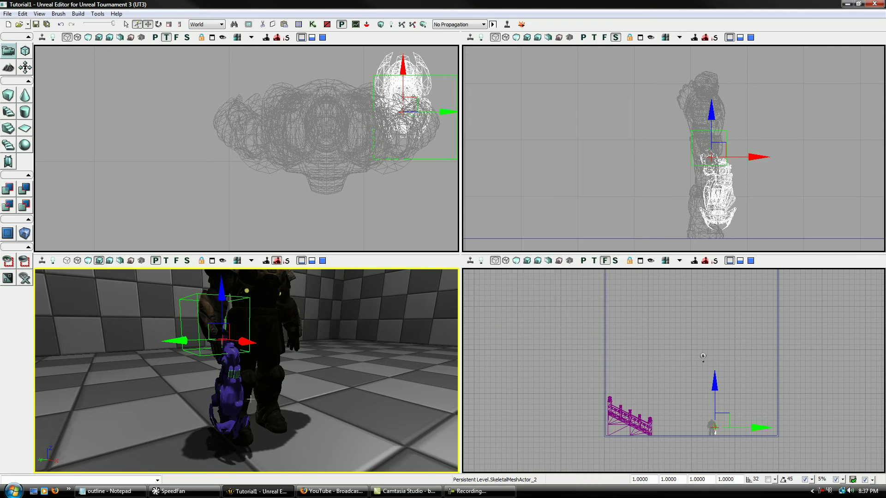
{"action": "right_click_drag", "start_coordinate": [251, 392], "coordinate": [242, 397]}
{"action": "left_click", "coordinate": [357, 384]}
{"action": "key", "text": "Escape"}
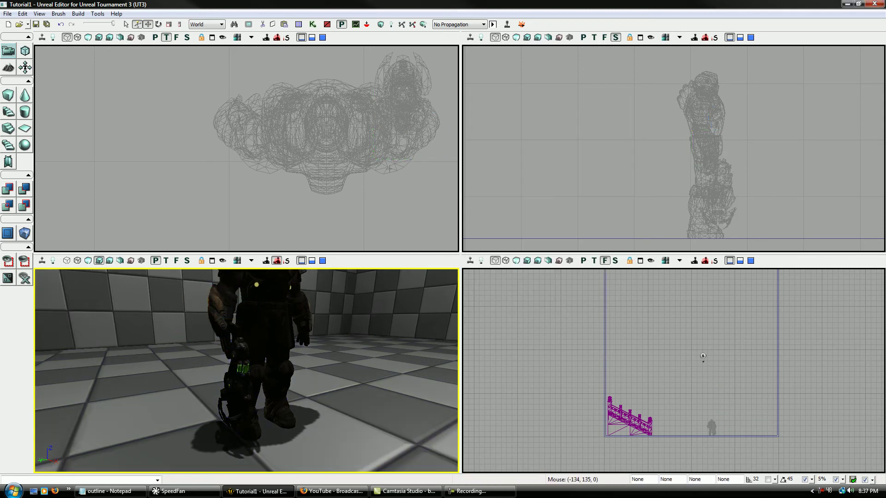
Step: Reopen the Matinee sequence from Kismet and dismiss its physics warning
{"action": "left_click", "coordinate": [312, 24]}
{"action": "double_click", "coordinate": [344, 94]}
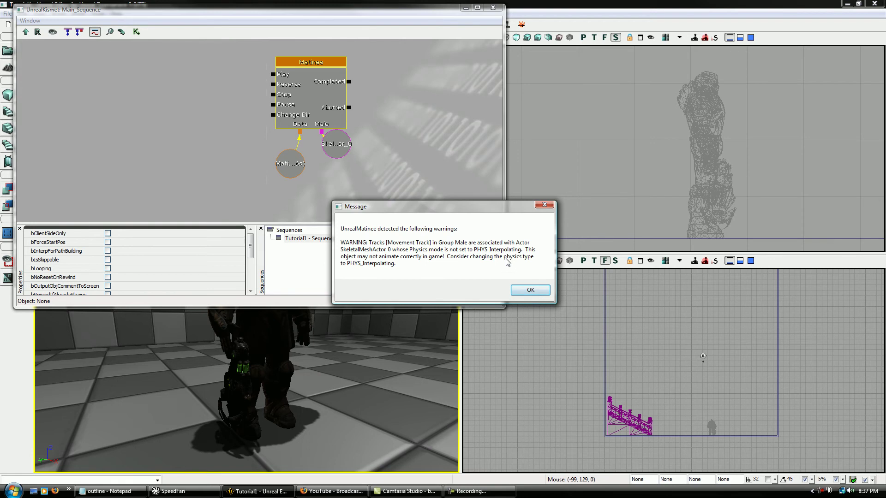
{"action": "left_click", "coordinate": [531, 291]}
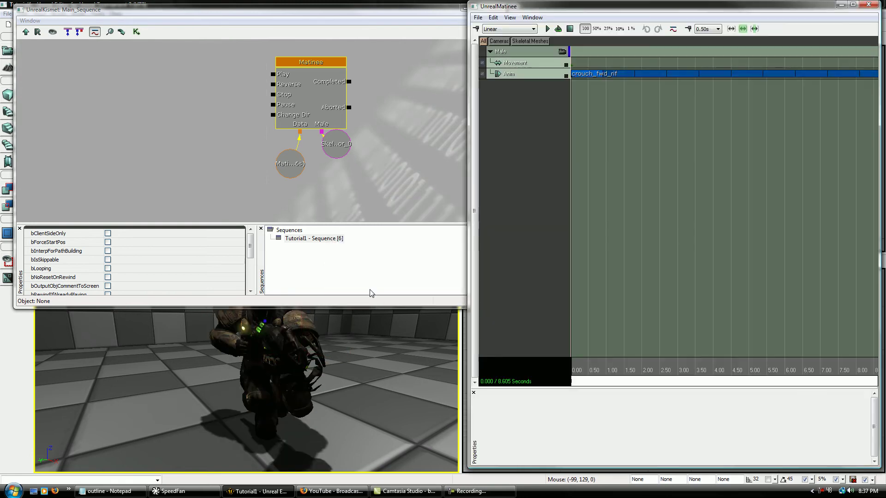
Step: Set the character actor's movement Physics to PHYS_Interpolating
{"action": "left_click", "coordinate": [277, 352]}
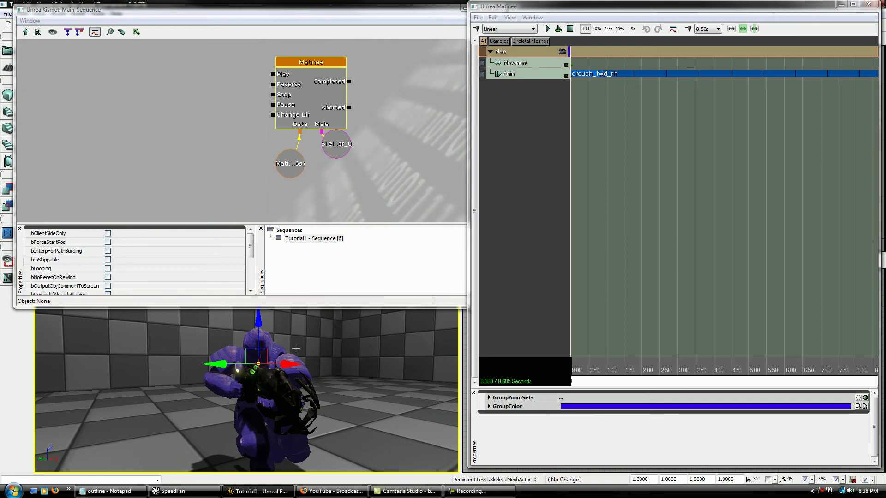
{"action": "key", "text": "F4"}
{"action": "left_click", "coordinate": [506, 181]}
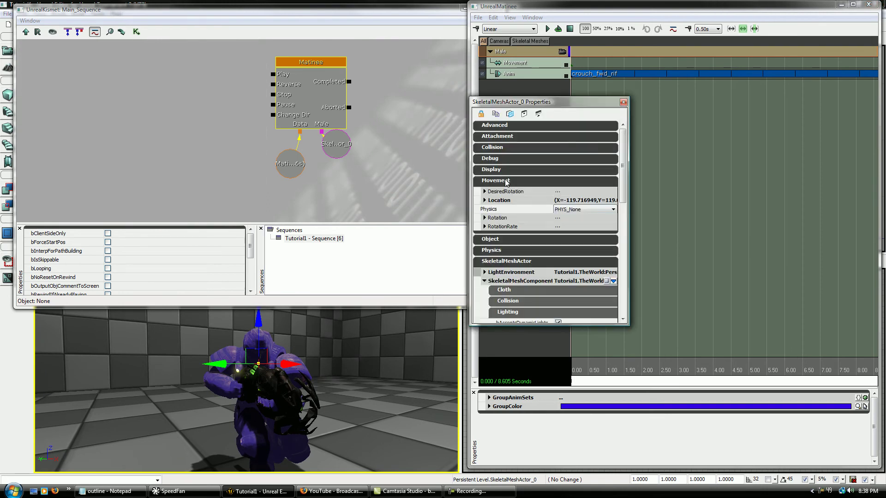
{"action": "left_click", "coordinate": [584, 210]}
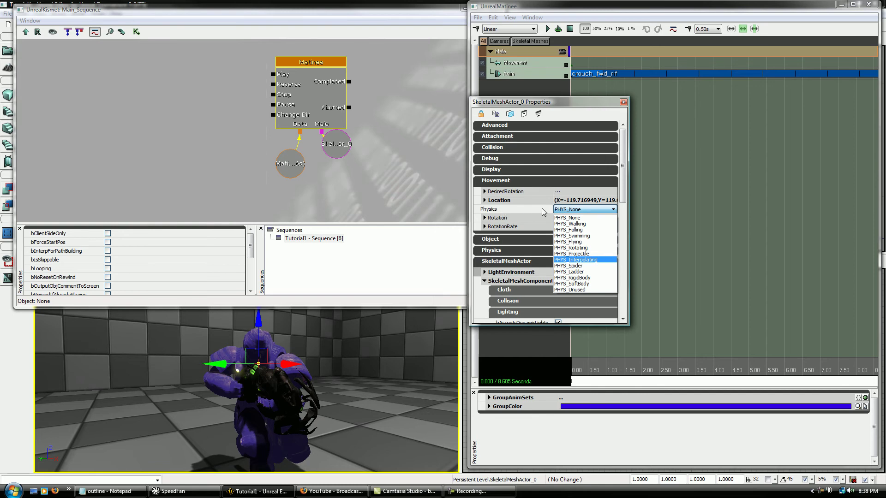
{"action": "left_click", "coordinate": [576, 260]}
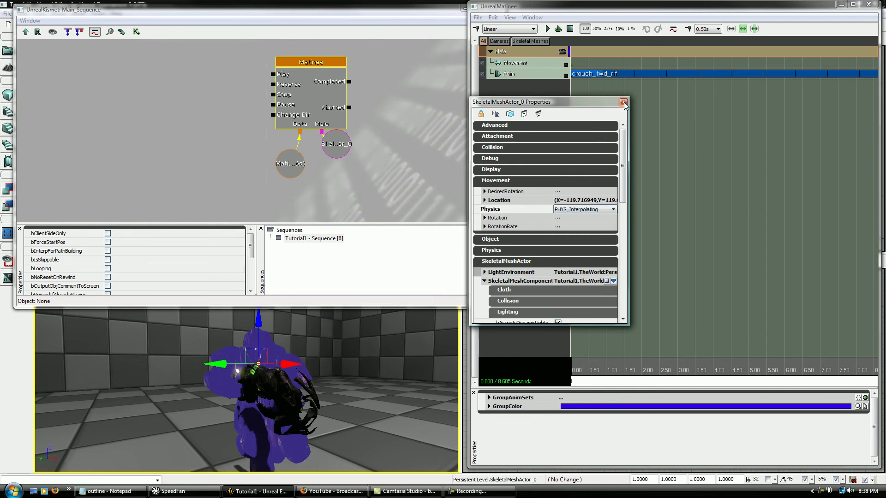
{"action": "left_click", "coordinate": [623, 102]}
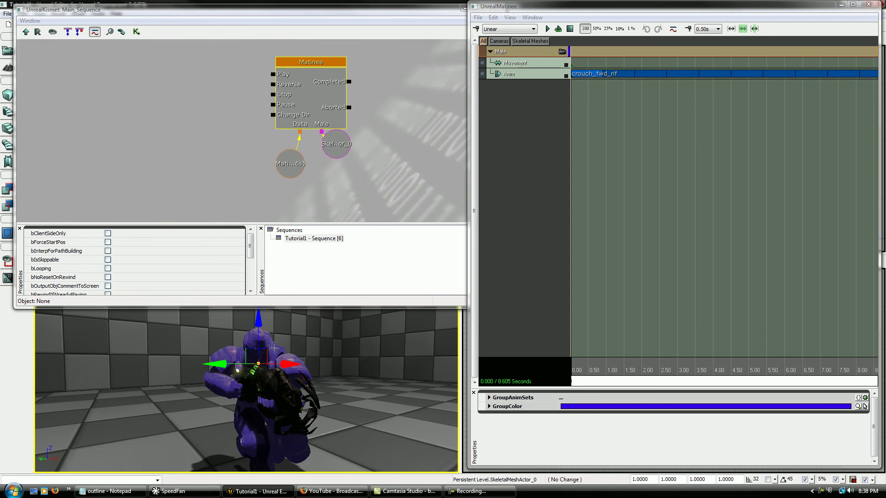
Step: Set the rifle actor's movement Physics to PHYS_Interpolating as well
{"action": "left_click", "coordinate": [288, 402]}
{"action": "left_click", "coordinate": [290, 396]}
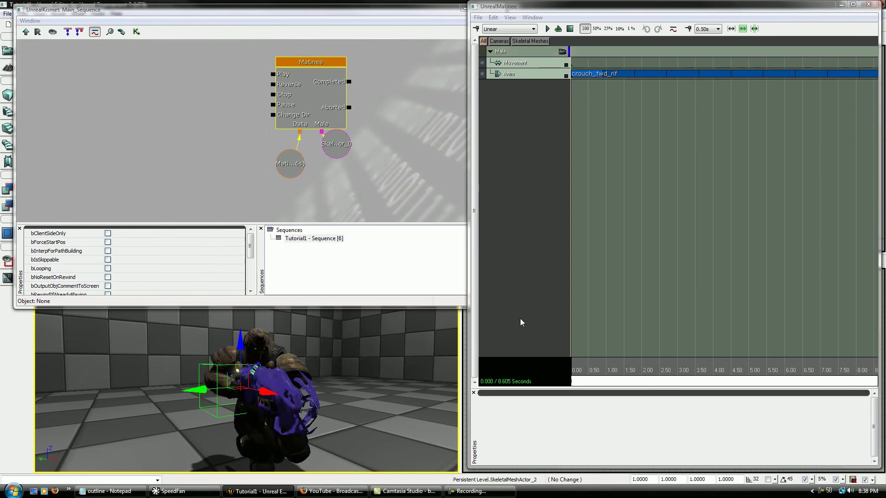
{"action": "right_click", "coordinate": [281, 372]}
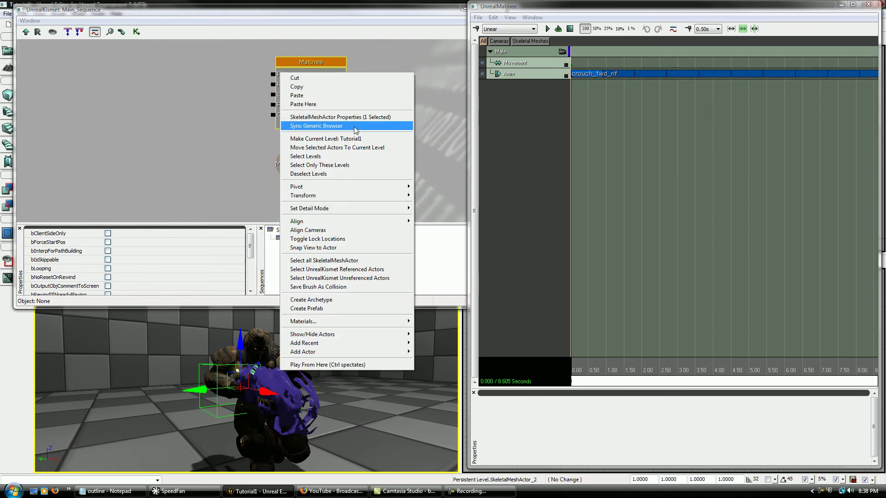
{"action": "left_click", "coordinate": [367, 119]}
{"action": "left_click", "coordinate": [583, 209]}
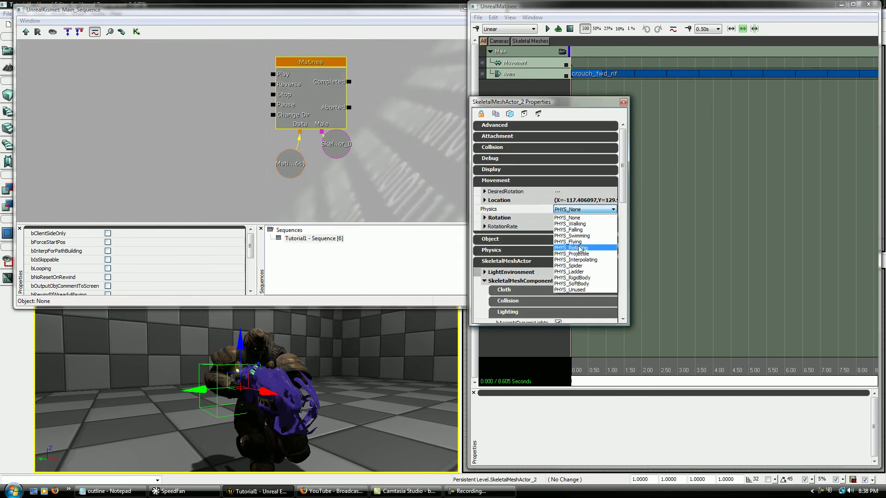
{"action": "left_click", "coordinate": [584, 261]}
{"action": "left_click", "coordinate": [622, 102]}
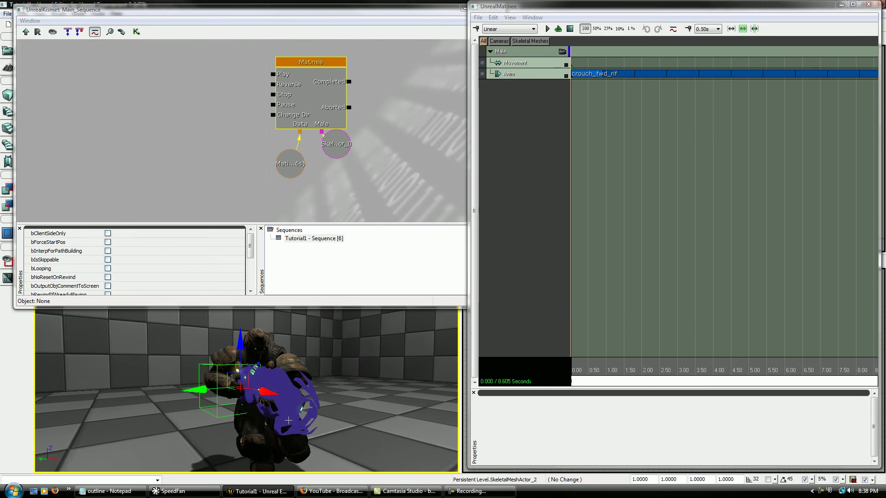
Step: With the rifle actor selected, add a new skeletal mesh group named Biorifle to the Matinee
{"action": "left_click", "coordinate": [292, 366]}
{"action": "left_click", "coordinate": [521, 191]}
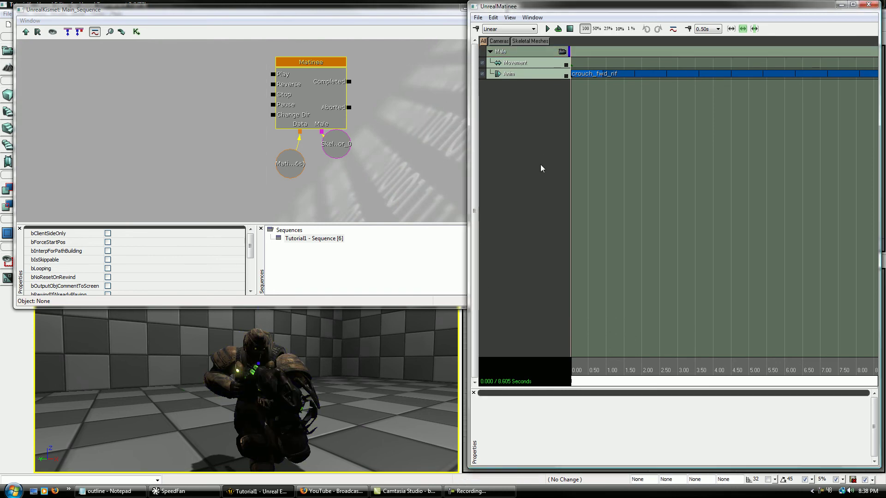
{"action": "left_click", "coordinate": [280, 399]}
{"action": "right_click", "coordinate": [513, 135]}
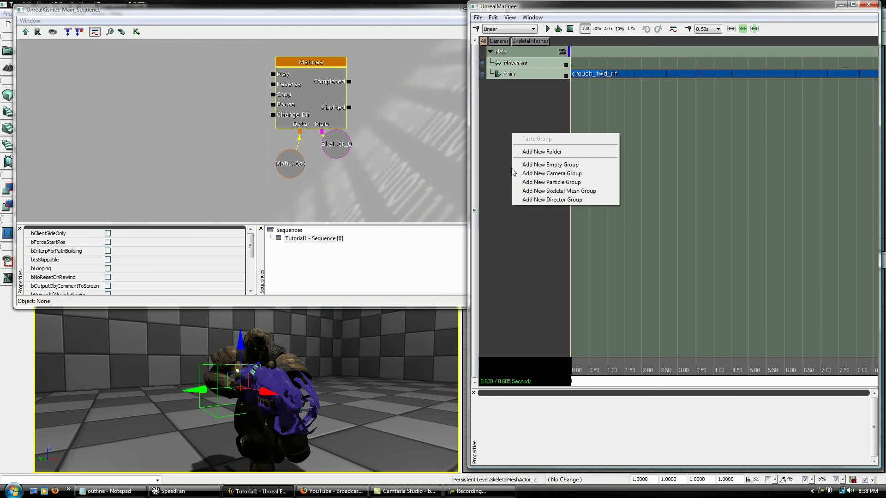
{"action": "left_click", "coordinate": [559, 191]}
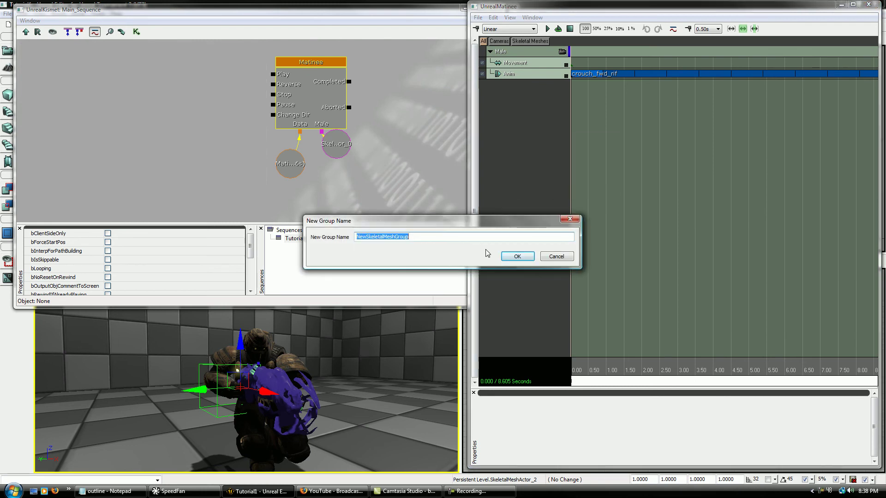
{"action": "type", "text": "Biorifle"}
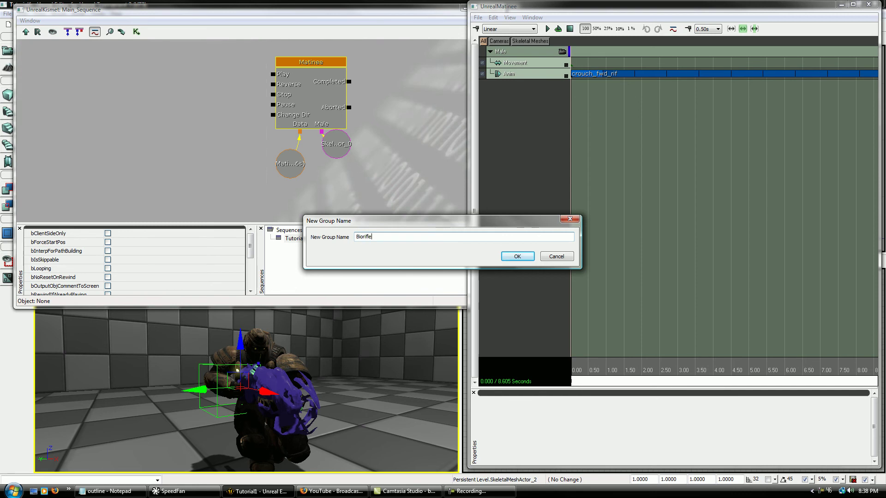
{"action": "key", "text": "Return"}
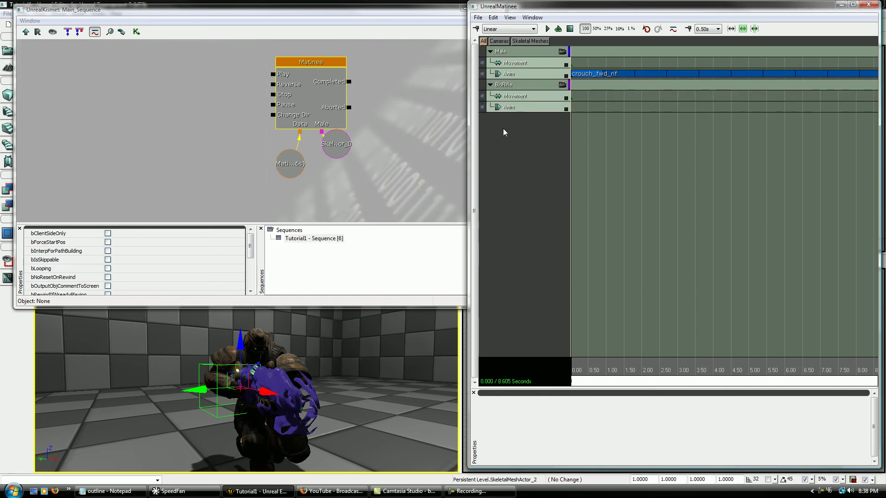
Step: Add a GroupAnimSets entry to the BioRifle Matinee group and assign it K_WP_BioRifle_3P from the WP_BioRifle package's Anims group
{"action": "left_click", "coordinate": [521, 86]}
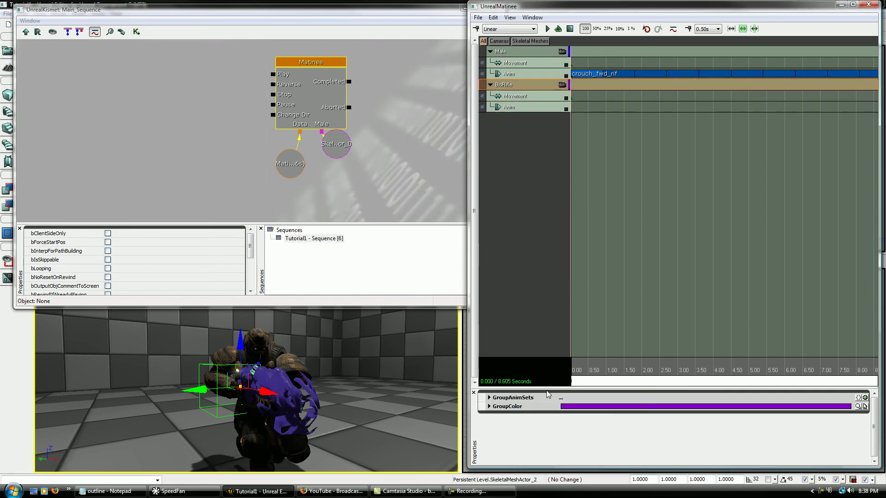
{"action": "left_click", "coordinate": [865, 397]}
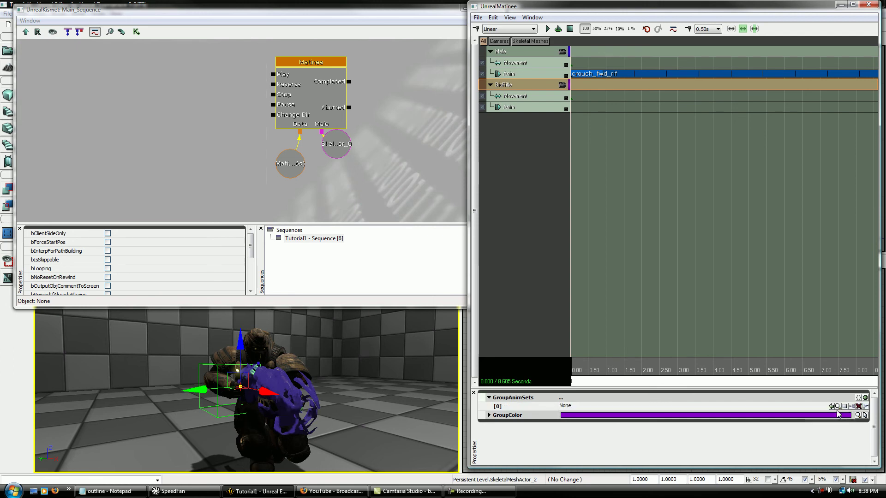
{"action": "left_click", "coordinate": [838, 406]}
{"action": "scroll", "coordinate": [71, 300], "scroll_direction": "down", "scroll_amount": 8}
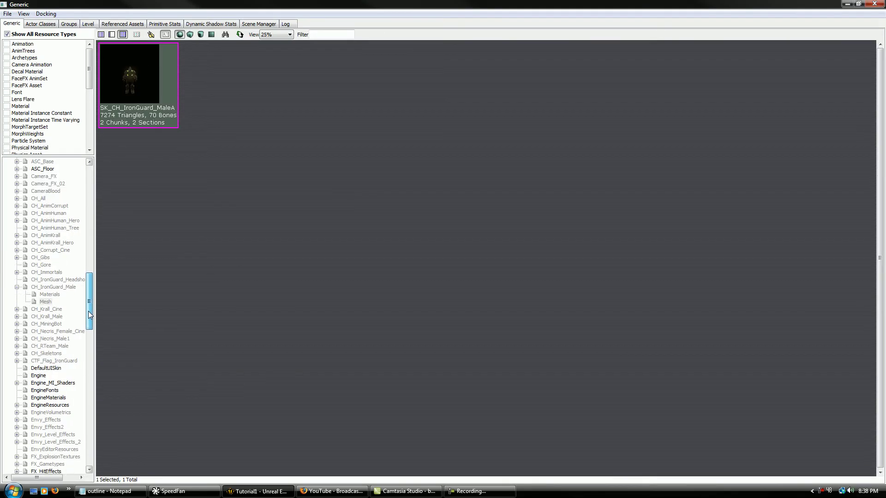
{"action": "left_click_drag", "start_coordinate": [85, 310], "coordinate": [84, 444]}
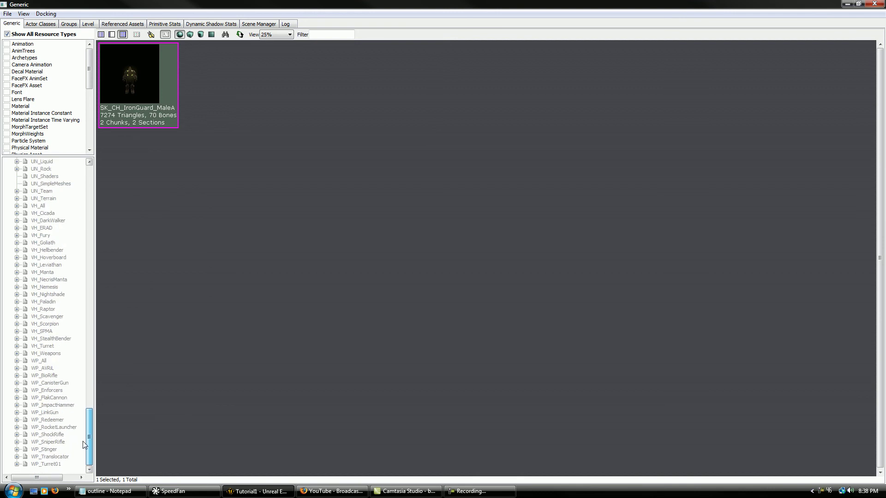
{"action": "left_click", "coordinate": [48, 376]}
{"action": "left_click", "coordinate": [17, 376]}
{"action": "left_click", "coordinate": [46, 383]}
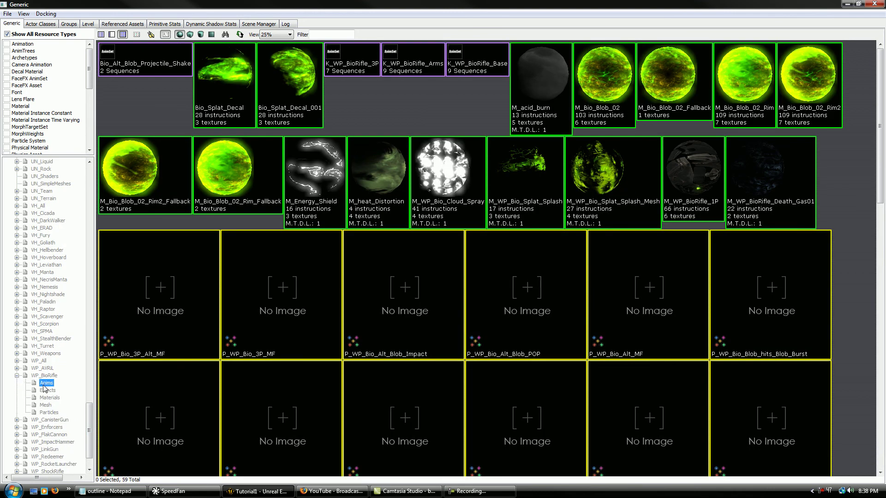
{"action": "left_click", "coordinate": [228, 70]}
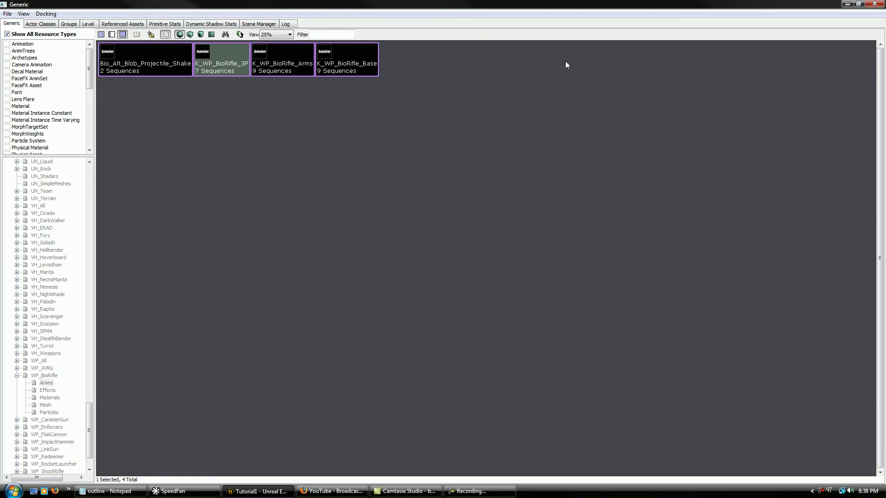
{"action": "left_click", "coordinate": [874, 4]}
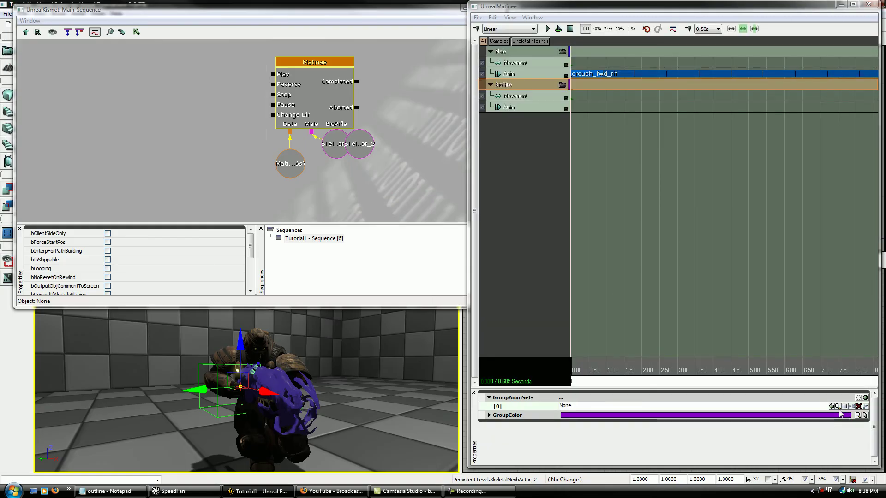
{"action": "left_click", "coordinate": [832, 406]}
Step: Add a WeaponFire1 animation key at the start of the BioRifle group's Anim track
{"action": "left_click", "coordinate": [540, 106]}
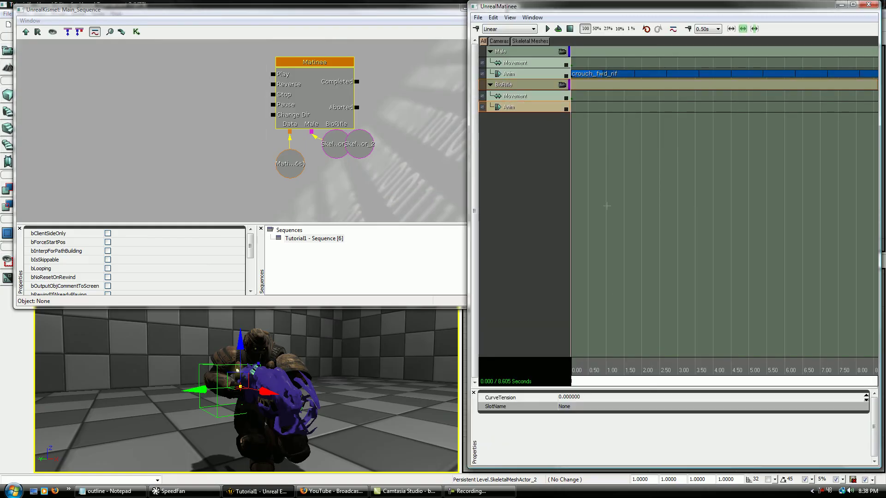
{"action": "key", "text": "Return"}
{"action": "left_click", "coordinate": [500, 238]}
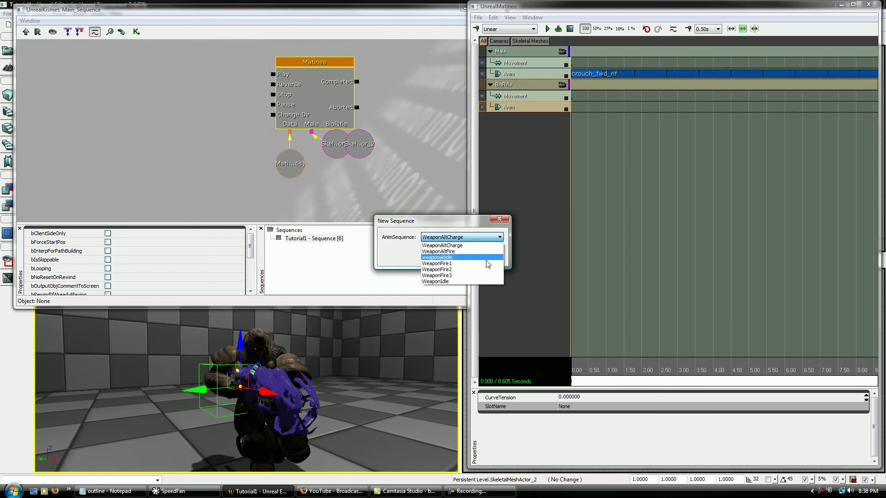
{"action": "left_click", "coordinate": [482, 263]}
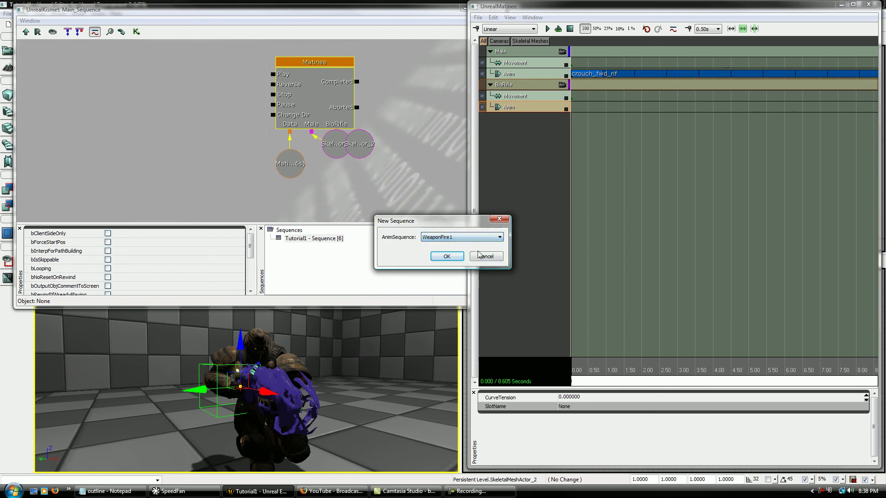
{"action": "key", "text": "Return"}
Step: Make the WeaponFire1 animation key loop, and play the Matinee sequence to preview the character and rifle together
{"action": "mouse_move", "coordinate": [575, 364]}
{"action": "left_mouse_down"}
{"action": "mouse_move", "coordinate": [602, 371]}
{"action": "mouse_move", "coordinate": [573, 375]}
{"action": "mouse_move", "coordinate": [582, 374]}
{"action": "left_mouse_up"}
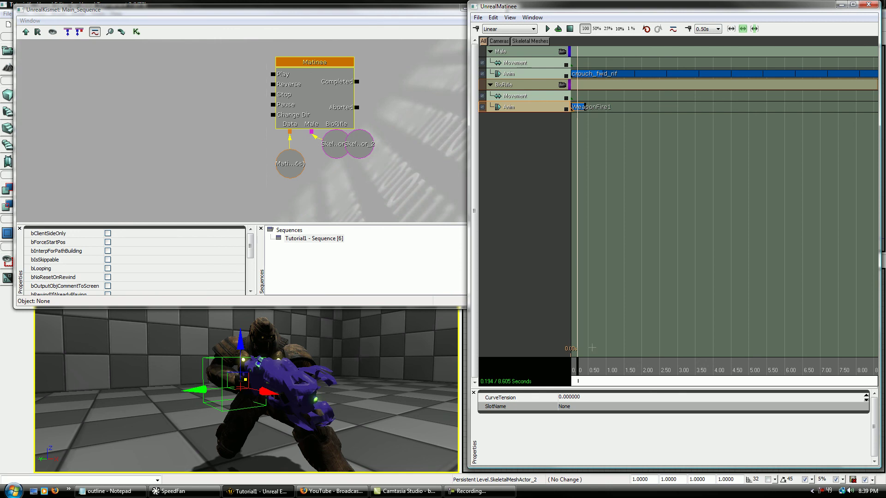
{"action": "right_click", "coordinate": [582, 108]}
{"action": "left_click", "coordinate": [604, 118]}
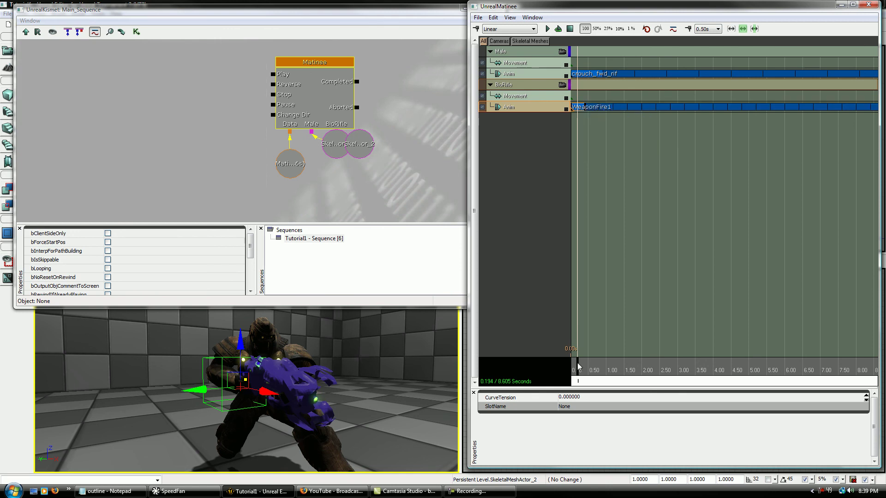
{"action": "left_click", "coordinate": [545, 29]}
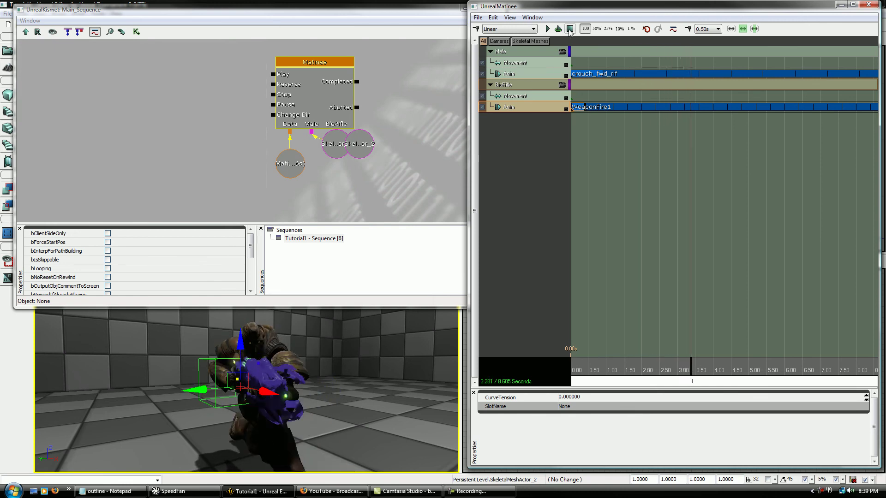
Step: Close Matinee and Kismet, and clear the actor selection in the level
{"action": "left_click", "coordinate": [869, 5]}
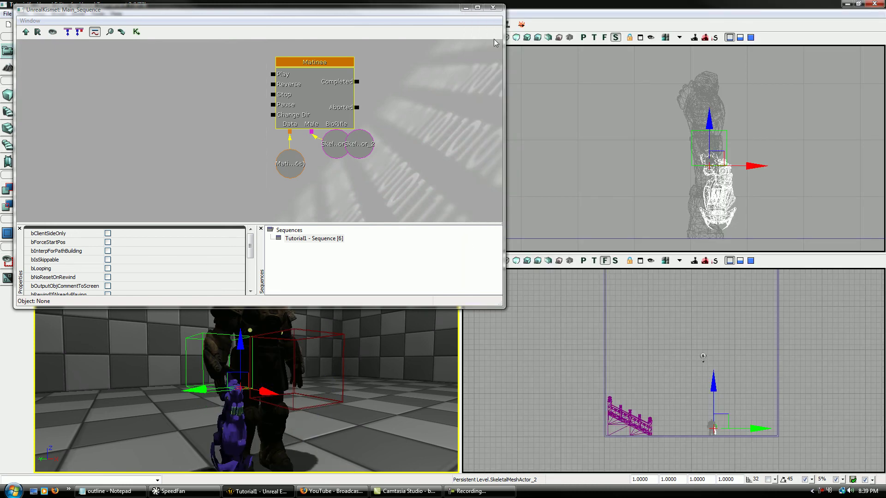
{"action": "left_click", "coordinate": [493, 7]}
{"action": "key", "text": "Escape"}
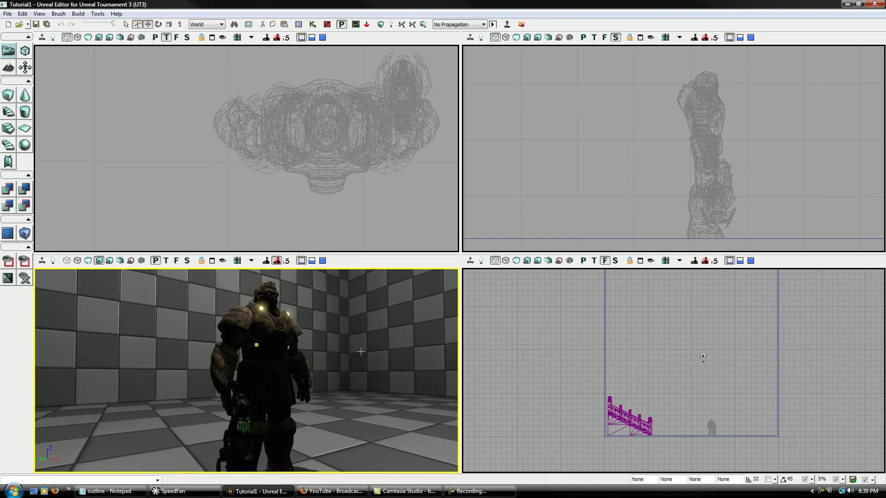
Step: Save the Tutorial1 level and view the character holding the rifle in perspective
{"action": "right_click_drag", "start_coordinate": [360, 352], "coordinate": [322, 374]}
{"action": "mouse_move", "coordinate": [323, 373]}
{"action": "left_mouse_down"}
{"action": "mouse_move", "coordinate": [323, 415]}
{"action": "mouse_move", "coordinate": [313, 387]}
{"action": "left_mouse_up"}
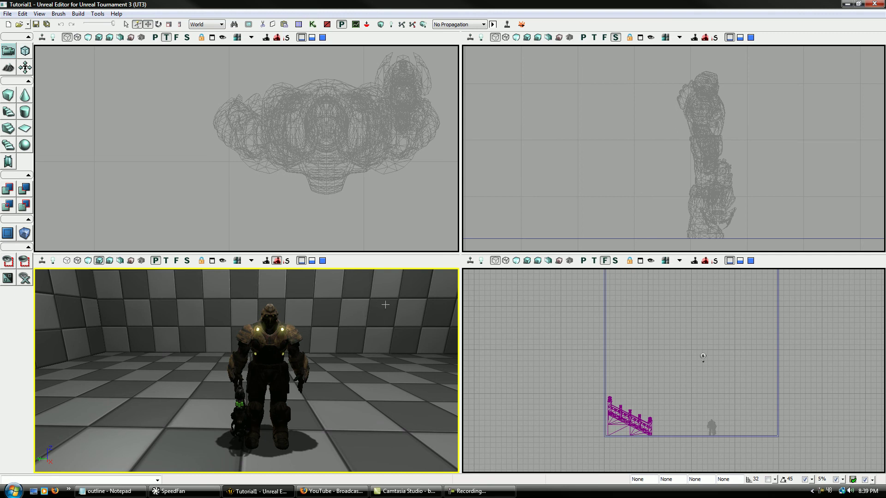
{"action": "right_click_drag", "start_coordinate": [384, 318], "coordinate": [378, 317]}
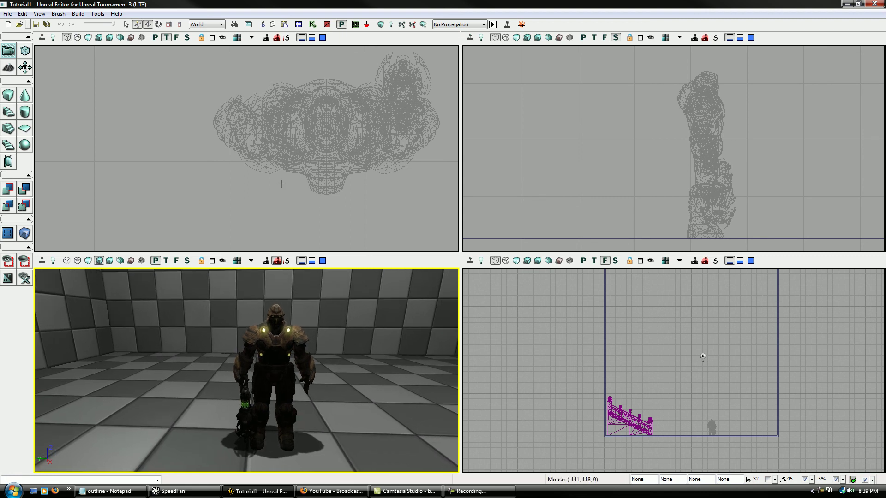
{"action": "left_click", "coordinate": [36, 24]}
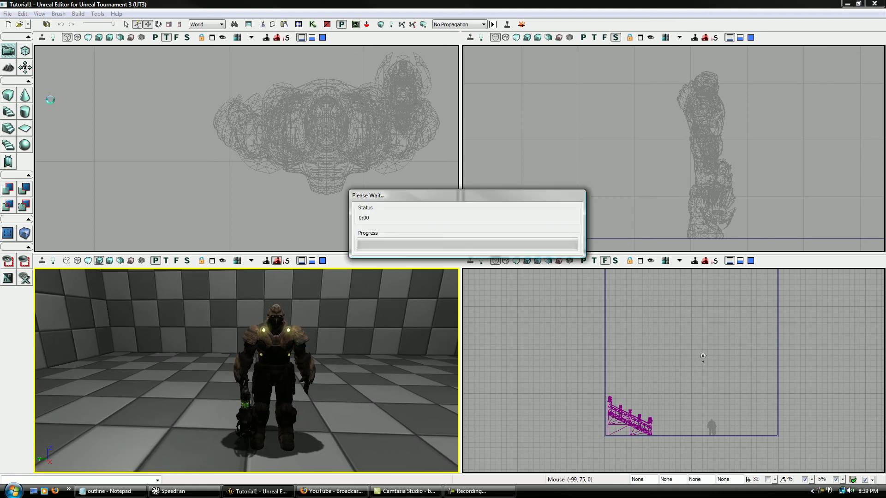
{"action": "right_click_drag", "start_coordinate": [342, 407], "coordinate": [319, 406]}
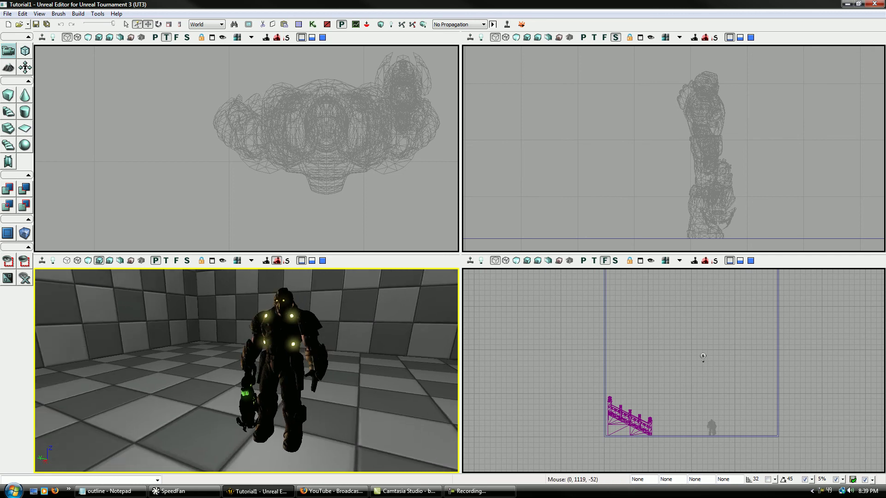